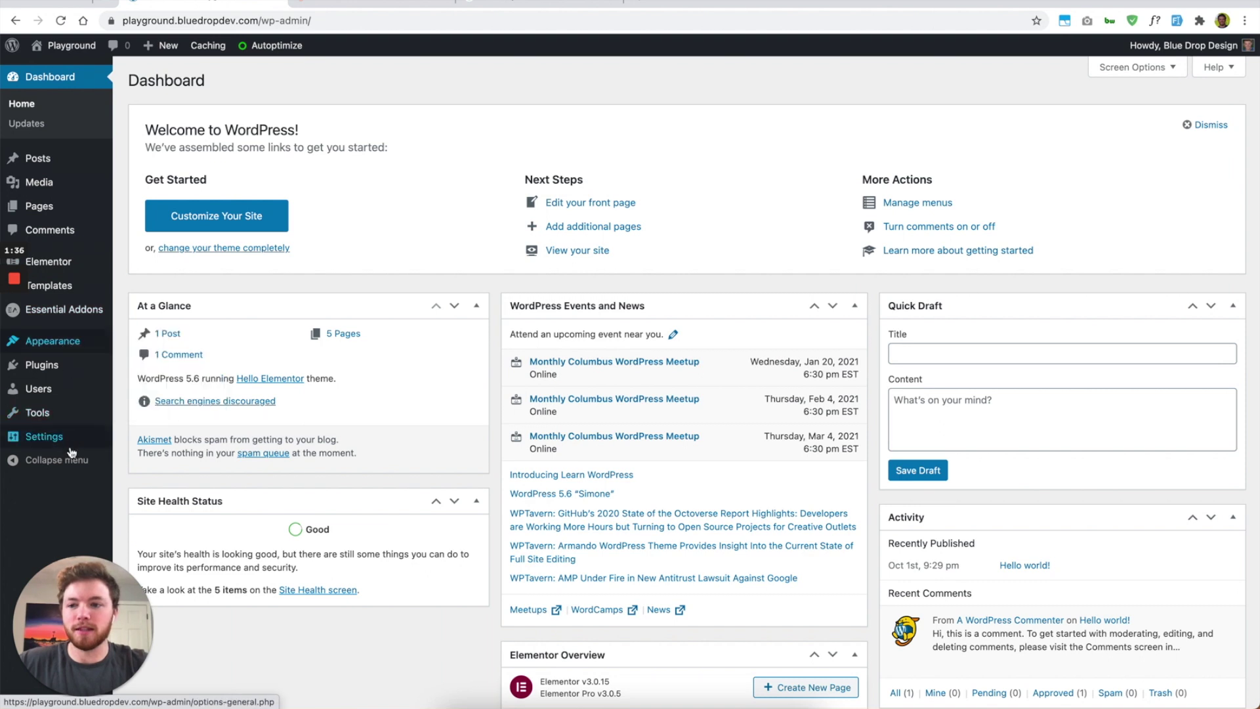
# - Create a new post and title it with the presenter's first name followed by "Is awesome"
pyautogui.moveTo(54, 162)
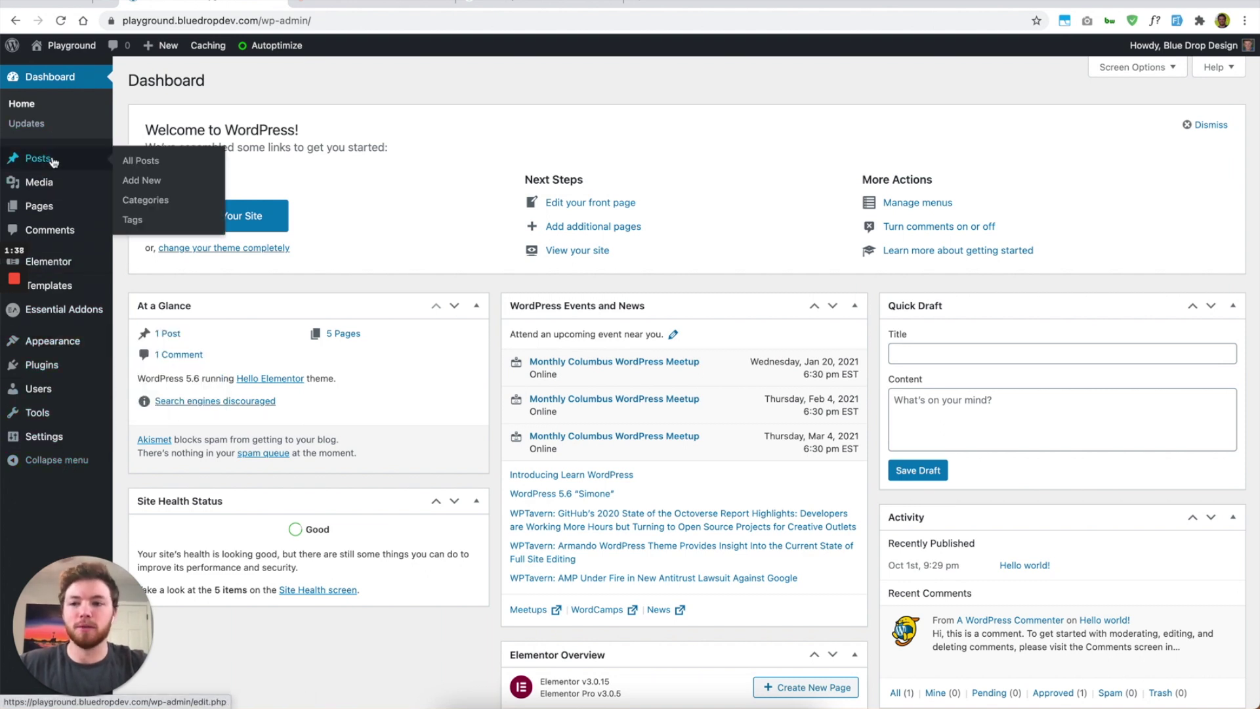
pyautogui.click(54, 163)
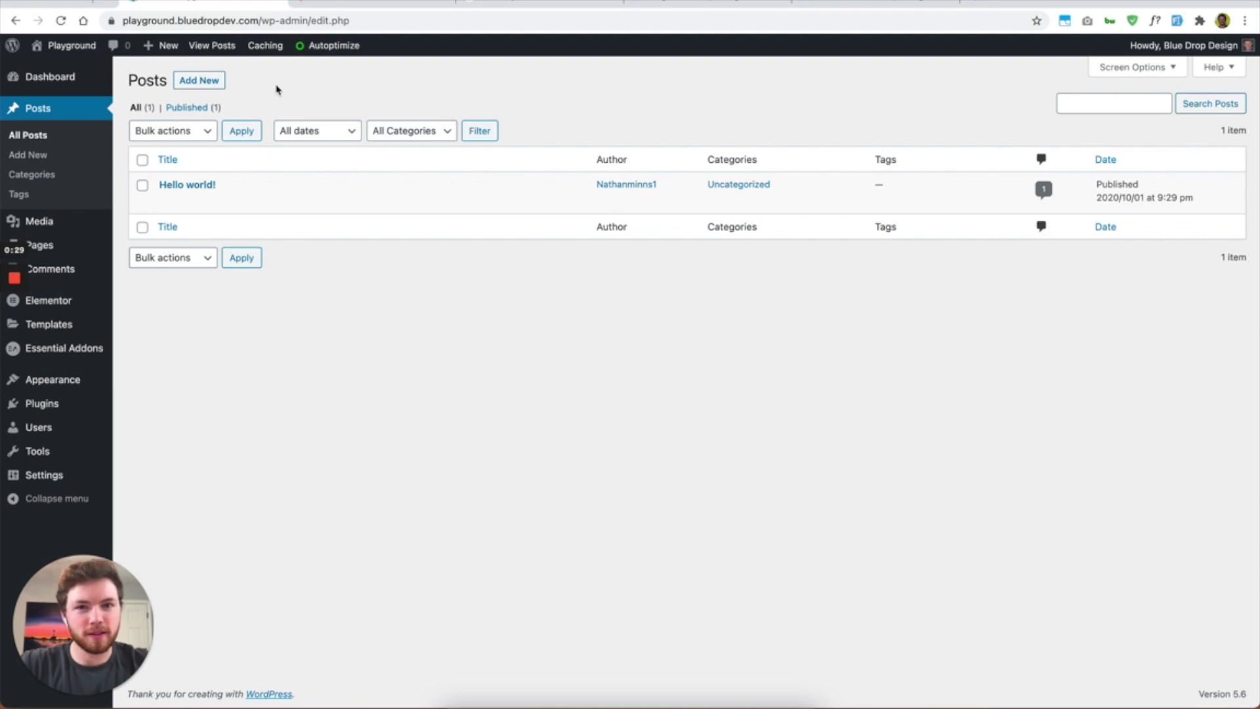
pyautogui.click(198, 80)
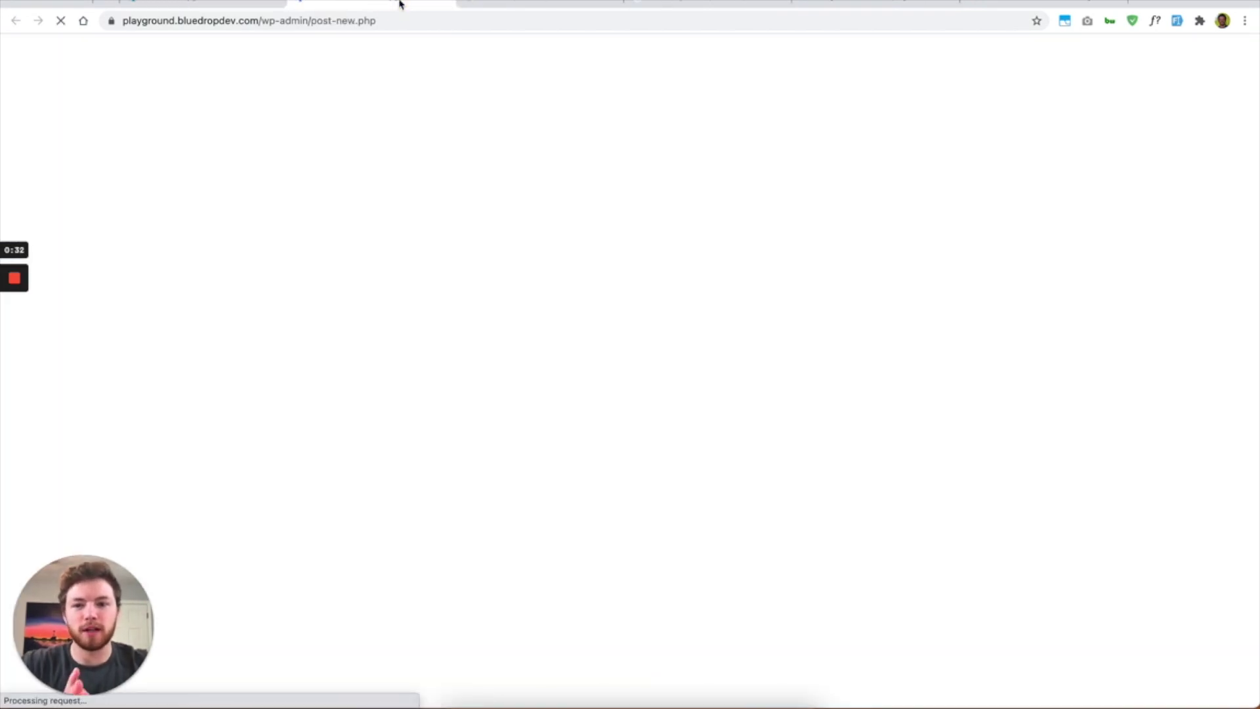
pyautogui.click(360, 138)
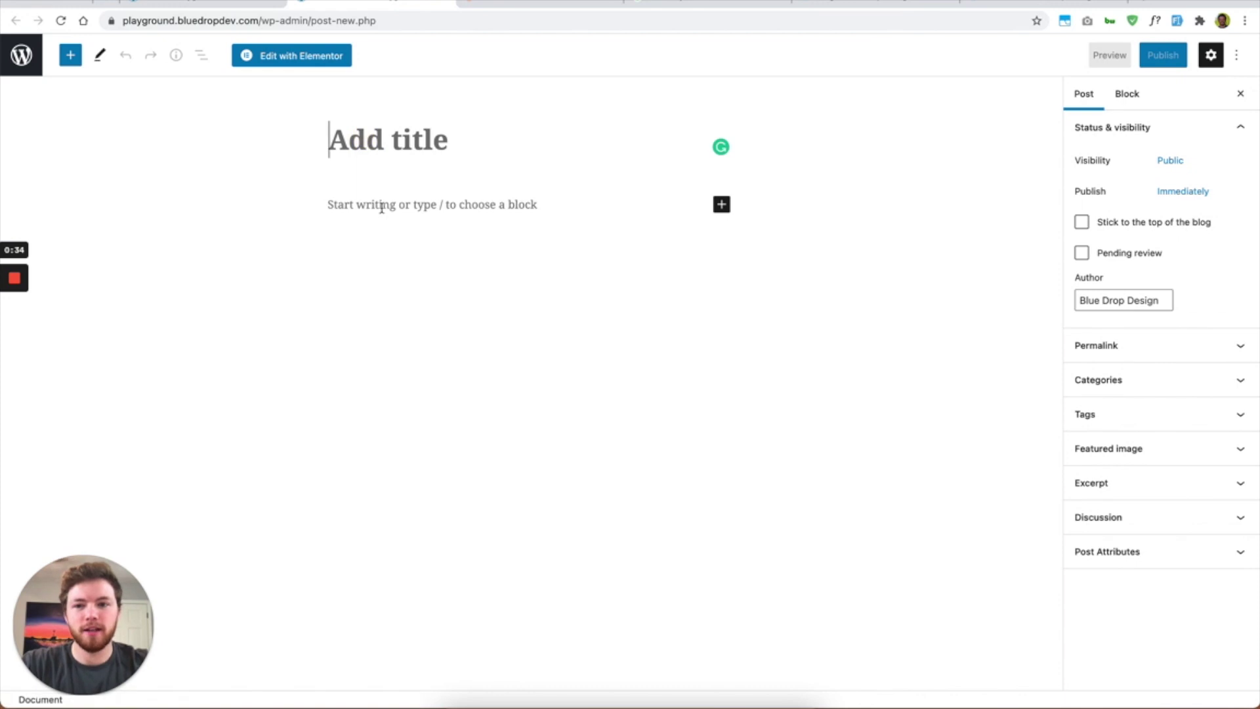
pyautogui.click(381, 208)
pyautogui.click(380, 140)
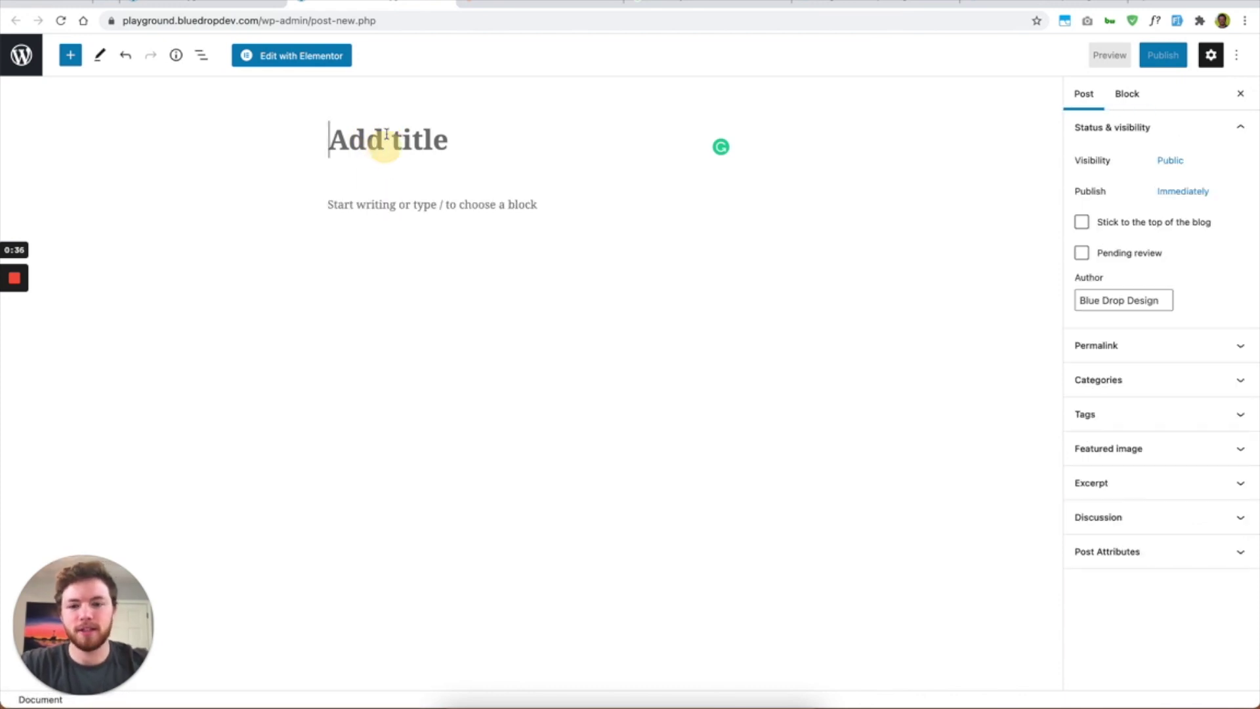
pyautogui.write('Nathan')
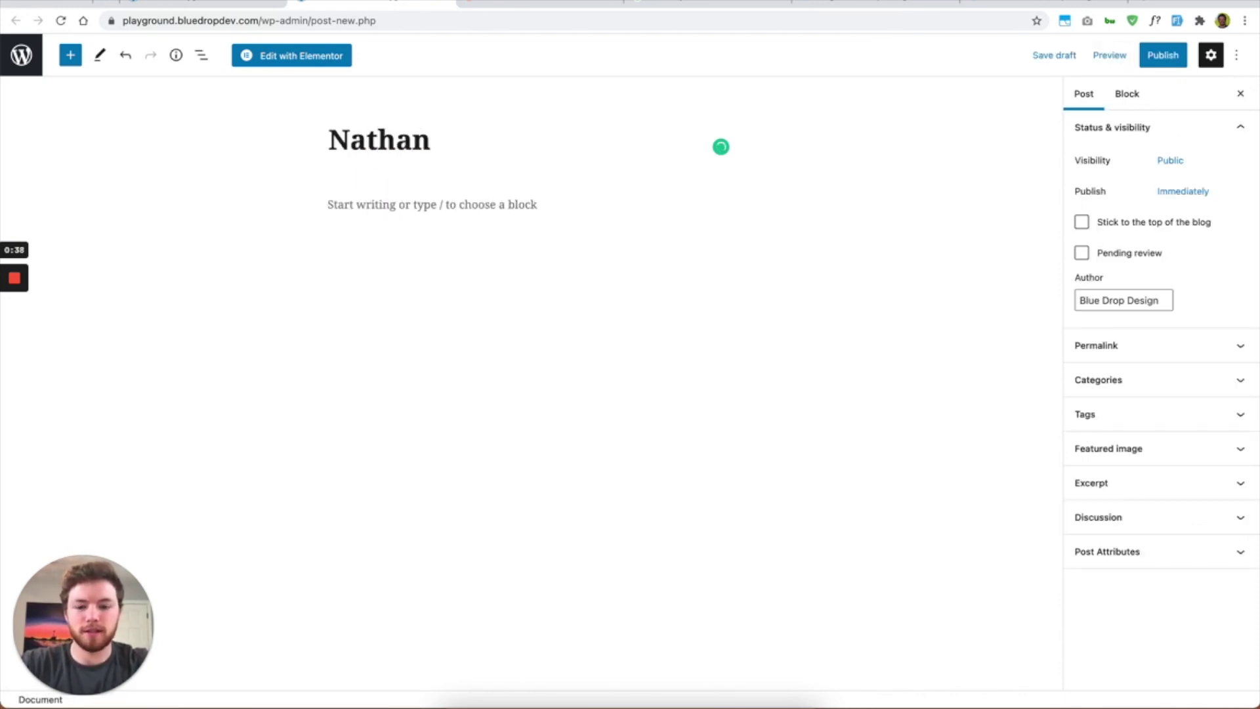
pyautogui.write(' Is awesome')
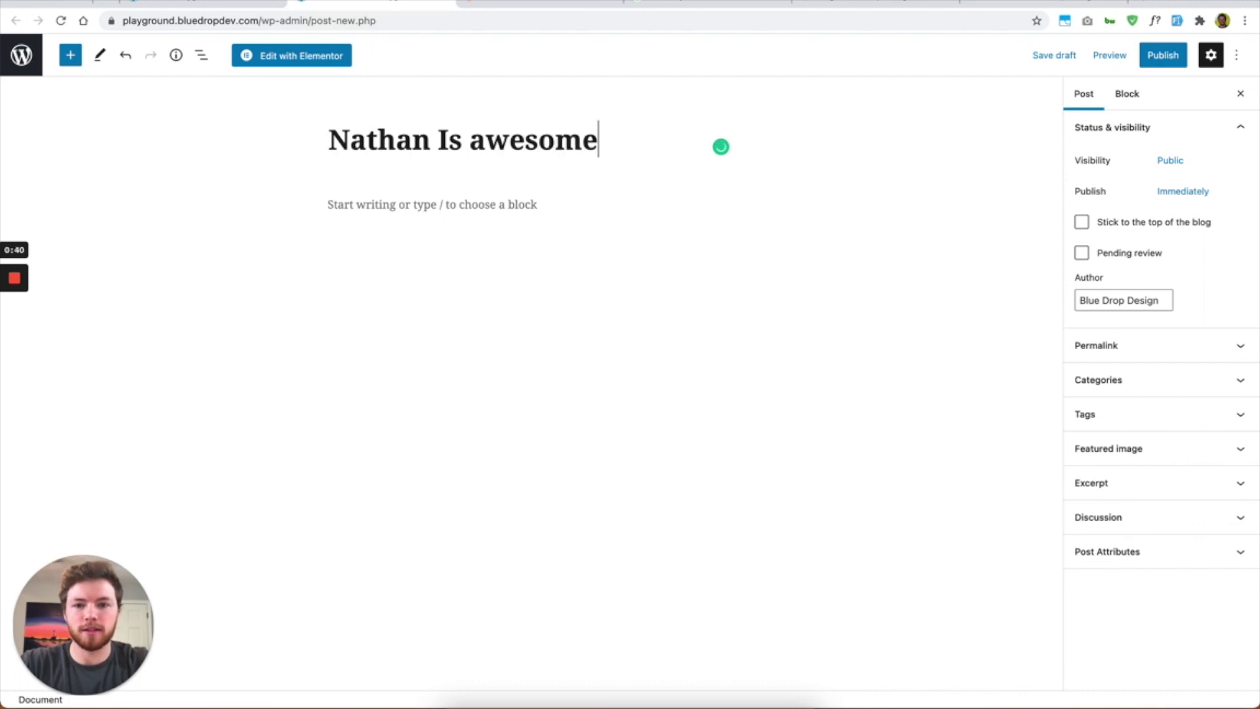
# - Copy the post's title and paste it twenty times in a row into the body paragraph
pyautogui.click(427, 202)
pyautogui.tripleClick(464, 135)
pyautogui.click(433, 204)
pyautogui.hotkey('ctrl', 'v')
pyautogui.hotkey('ctrl', 'v')
pyautogui.hotkey('ctrl', 'v')
pyautogui.hotkey('ctrl', 'v')
pyautogui.hotkey('ctrl', 'v')
pyautogui.hotkey('ctrl', 'v')
pyautogui.hotkey('ctrl', 'v')
pyautogui.hotkey('ctrl', 'v')
pyautogui.hotkey('ctrl', 'v')
pyautogui.hotkey('ctrl', 'v')
pyautogui.hotkey('ctrl', 'v')
pyautogui.hotkey('ctrl', 'v')
pyautogui.hotkey('ctrl', 'v')
pyautogui.hotkey('ctrl', 'v')
pyautogui.hotkey('ctrl', 'v')
pyautogui.hotkey('ctrl', 'v')
pyautogui.hotkey('ctrl', 'v')
pyautogui.hotkey('ctrl', 'v')
pyautogui.hotkey('ctrl', 'v')
pyautogui.hotkey('ctrl', 'v')
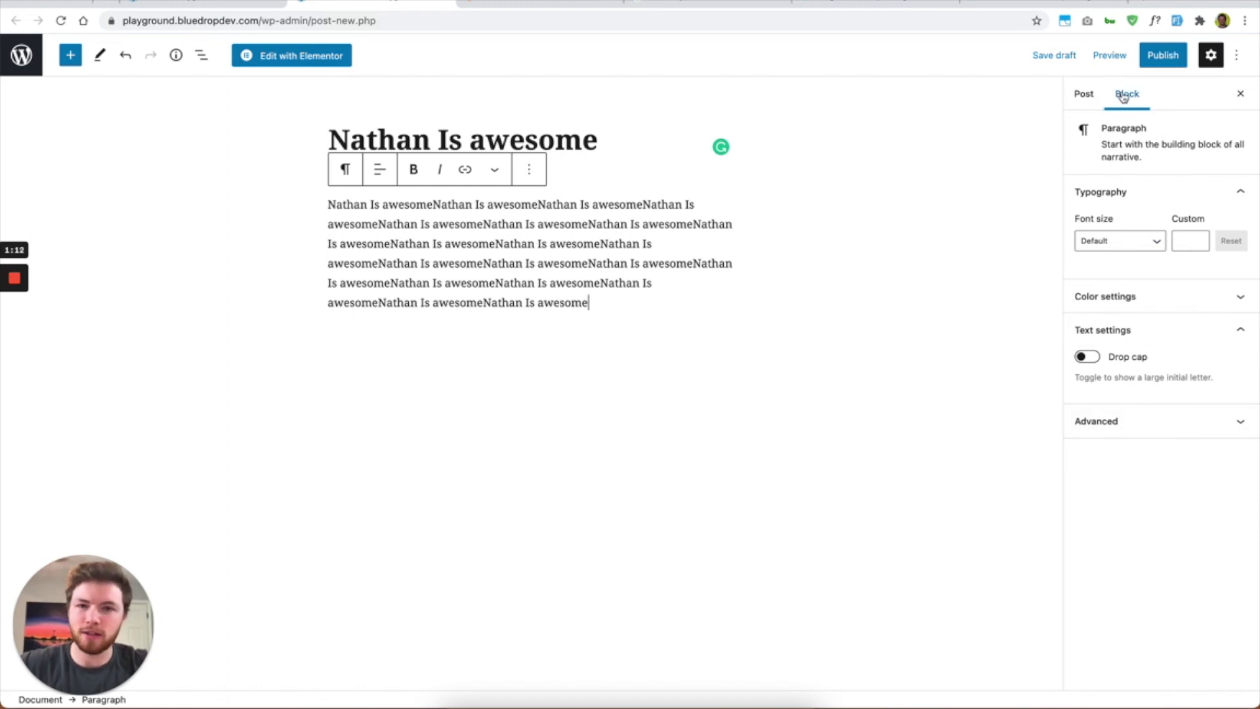
# - Show the post-level settings and expand the Permalink and Categories sections
pyautogui.click(1083, 97)
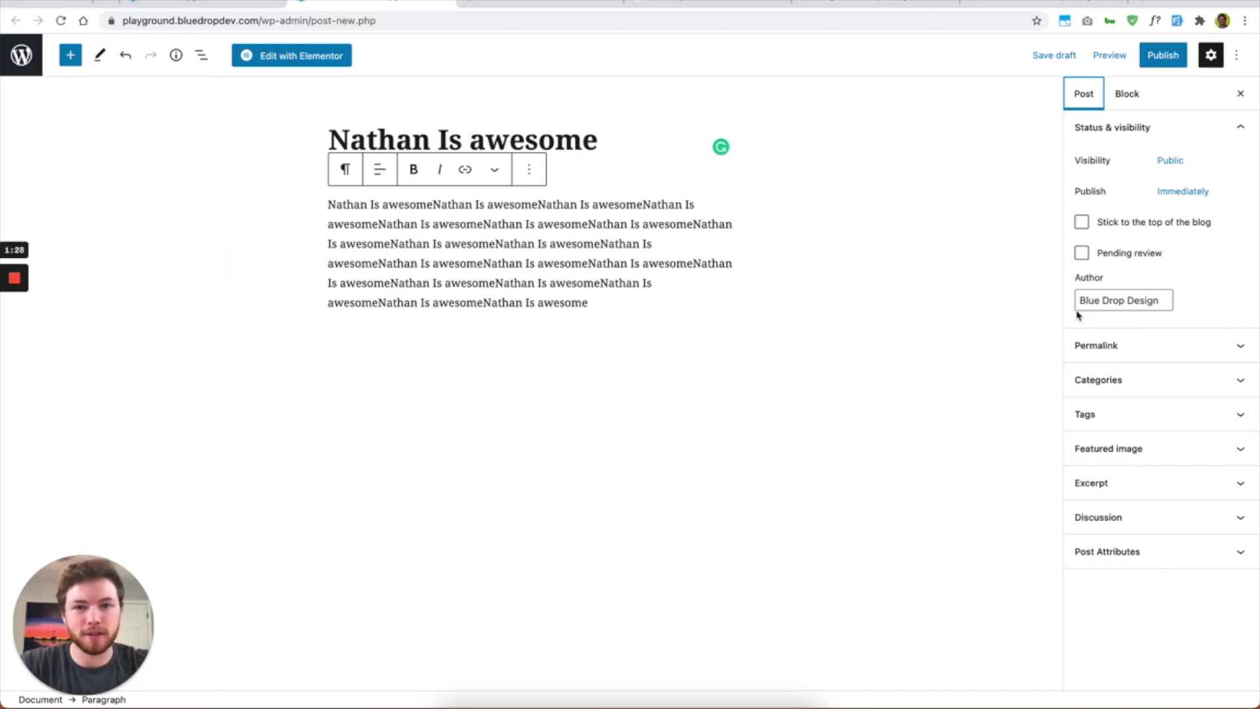
pyautogui.click(1107, 346)
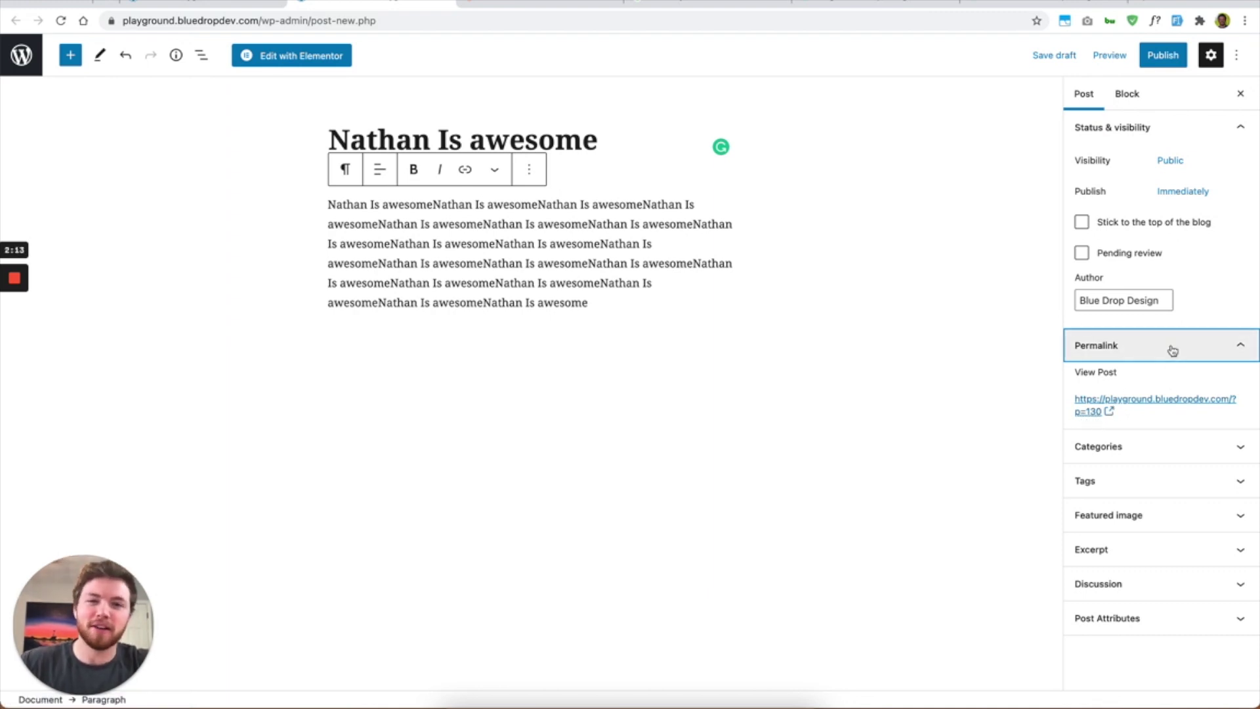
pyautogui.click(1146, 447)
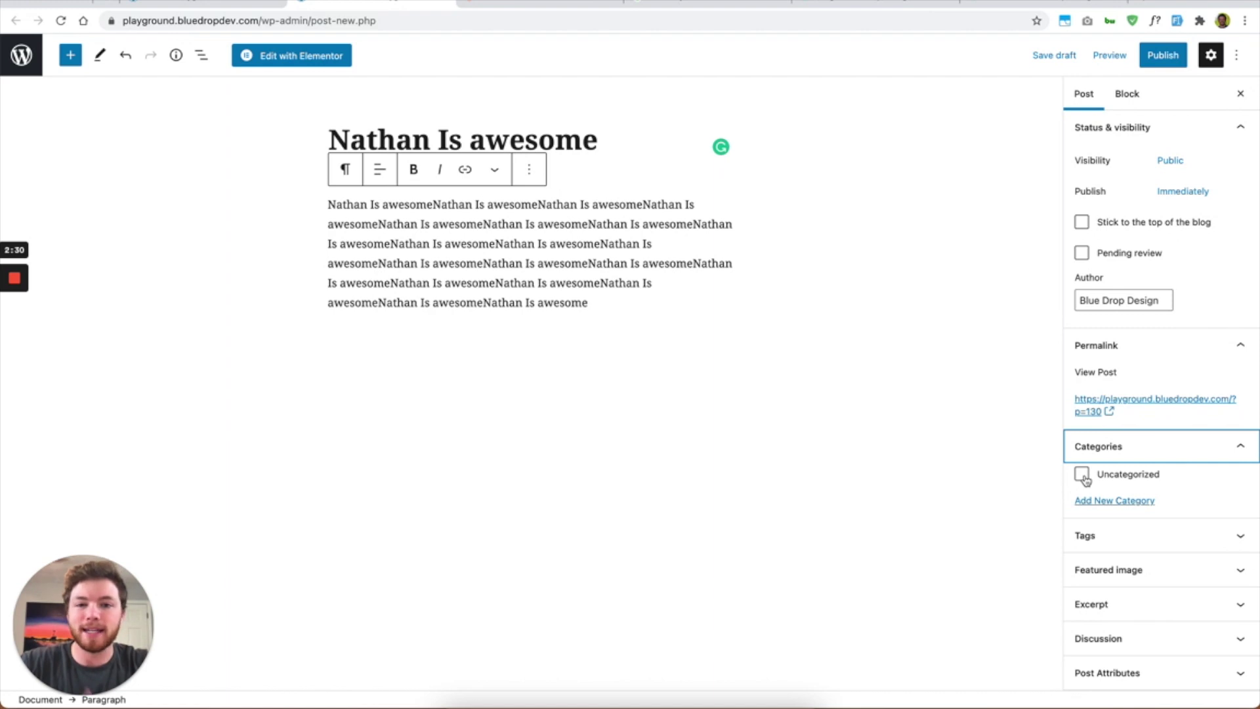
# - Switch to the published article "How Does Blue Drop Design Communicate With Clients?" and examine its title, author and date
pyautogui.click(1008, 4)
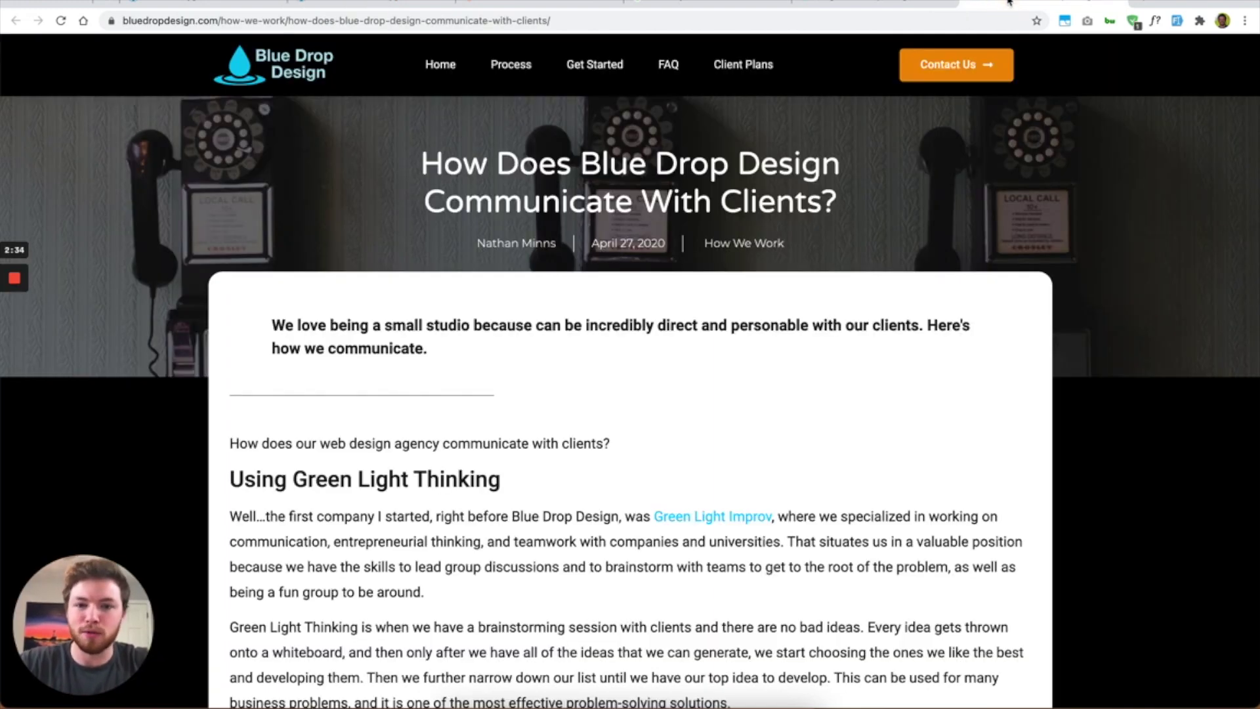
pyautogui.moveTo(420, 158); pyautogui.dragTo(873, 219)
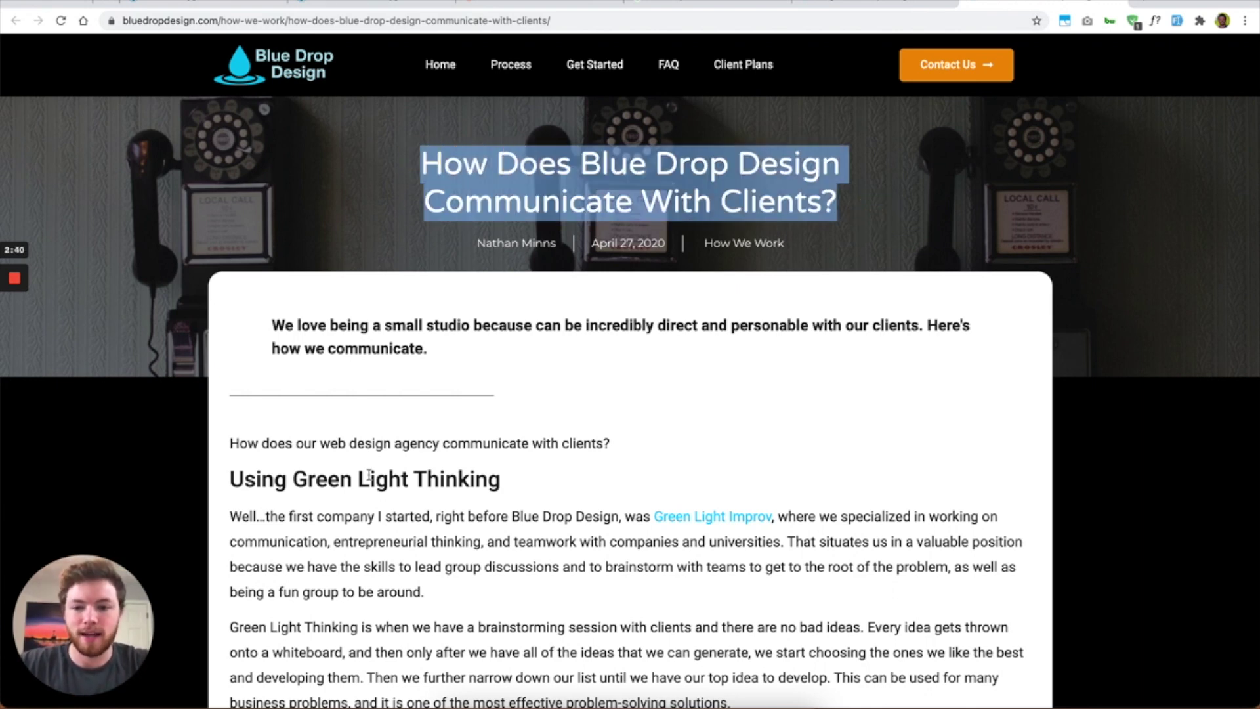
pyautogui.click(628, 262)
pyautogui.click(519, 262)
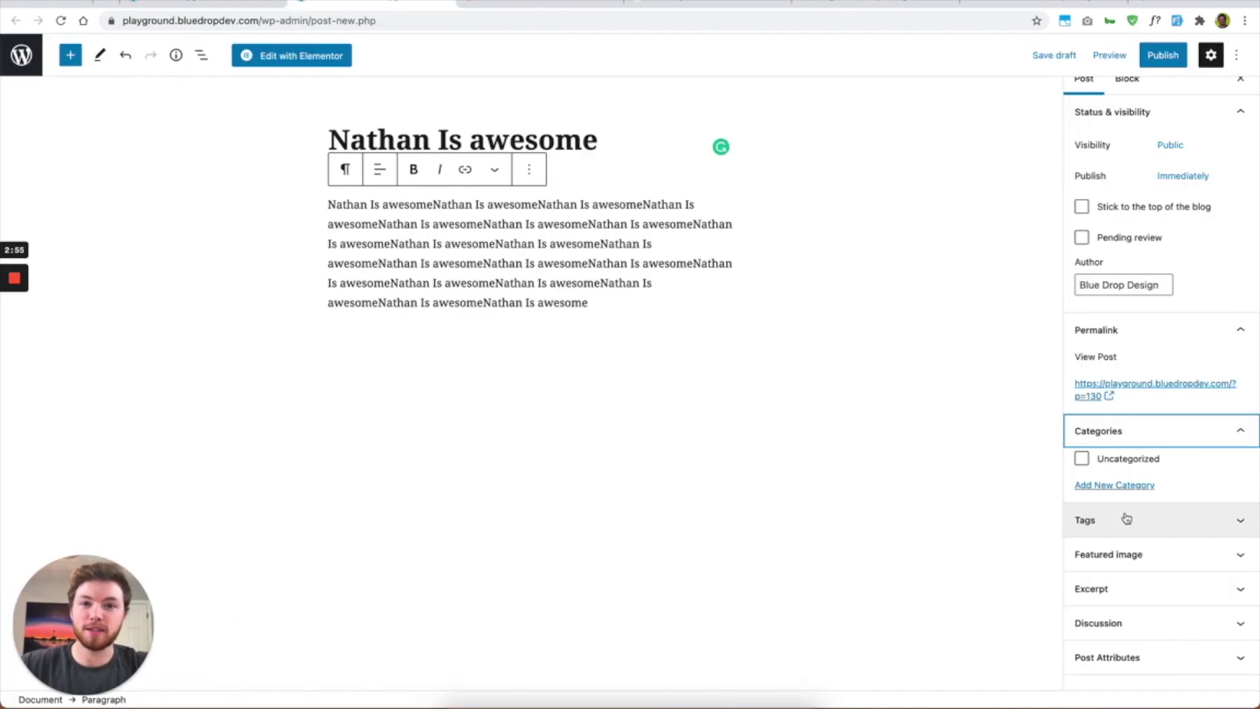
# - Expand the new post's Tags and Featured image settings, and view the published Blue Drop Design article for comparison
pyautogui.click(1122, 518)
pyautogui.scroll(-2, 1104, 532)
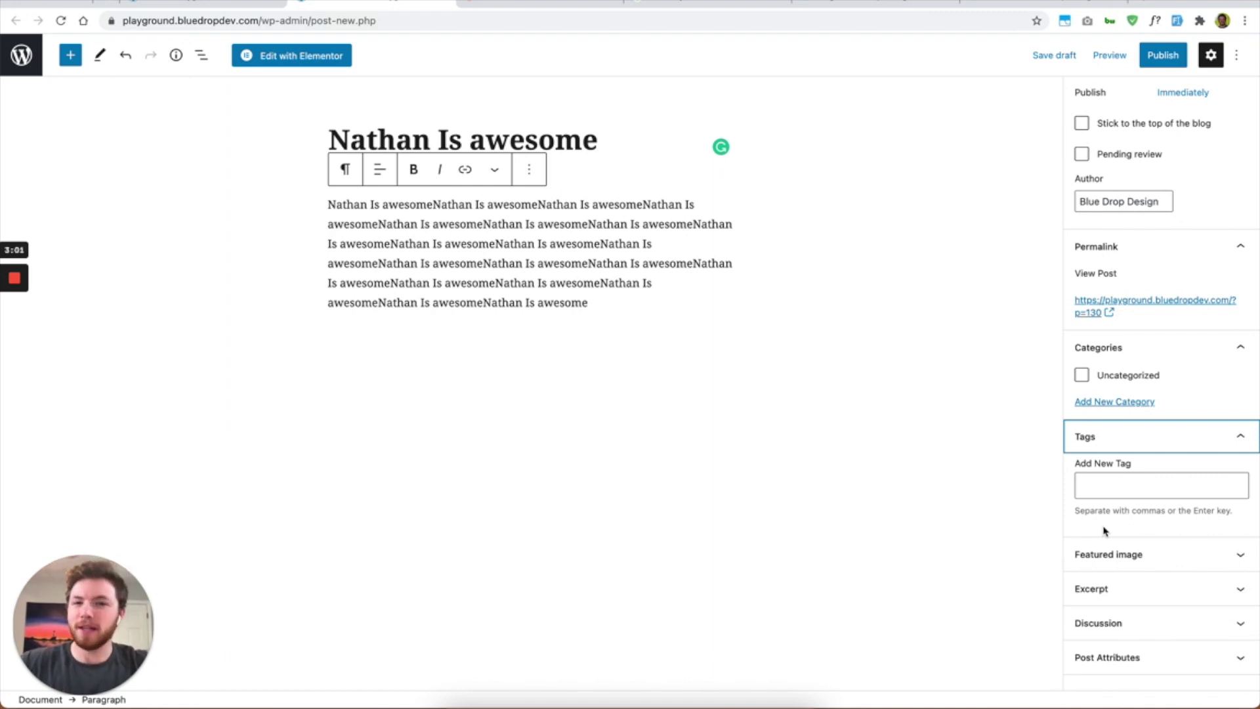
pyautogui.click(1114, 554)
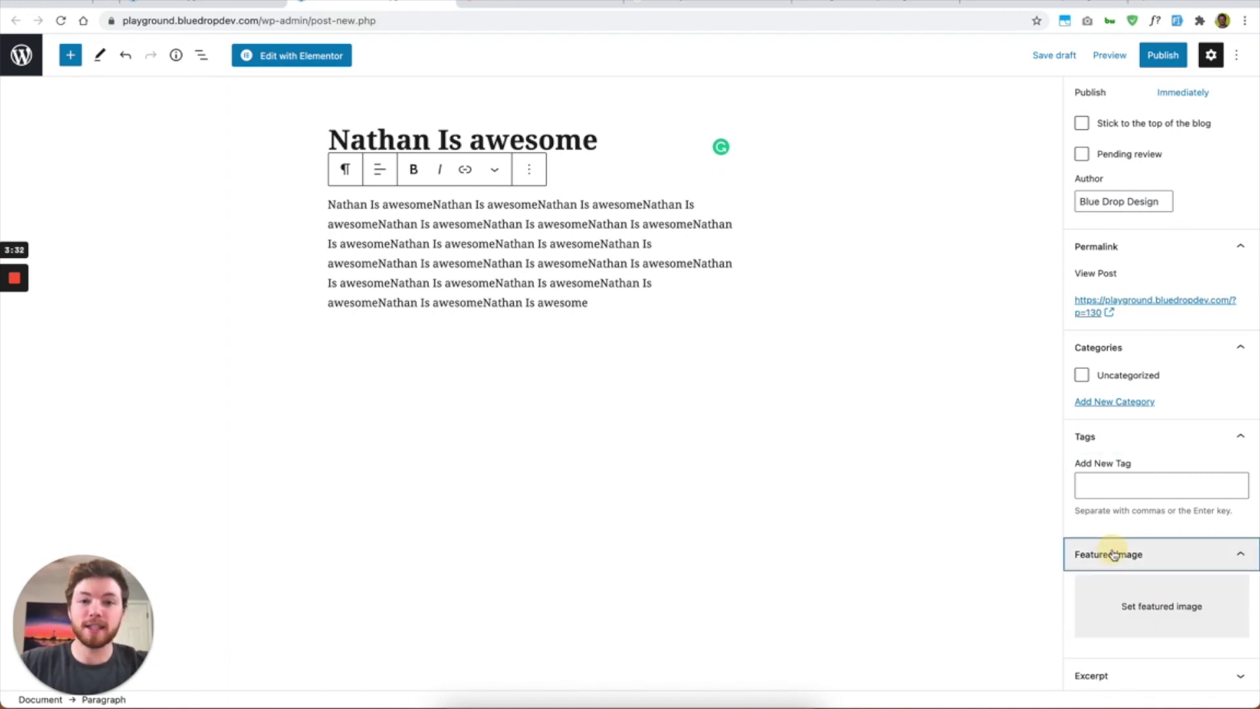
pyautogui.scroll(-2, 1114, 513)
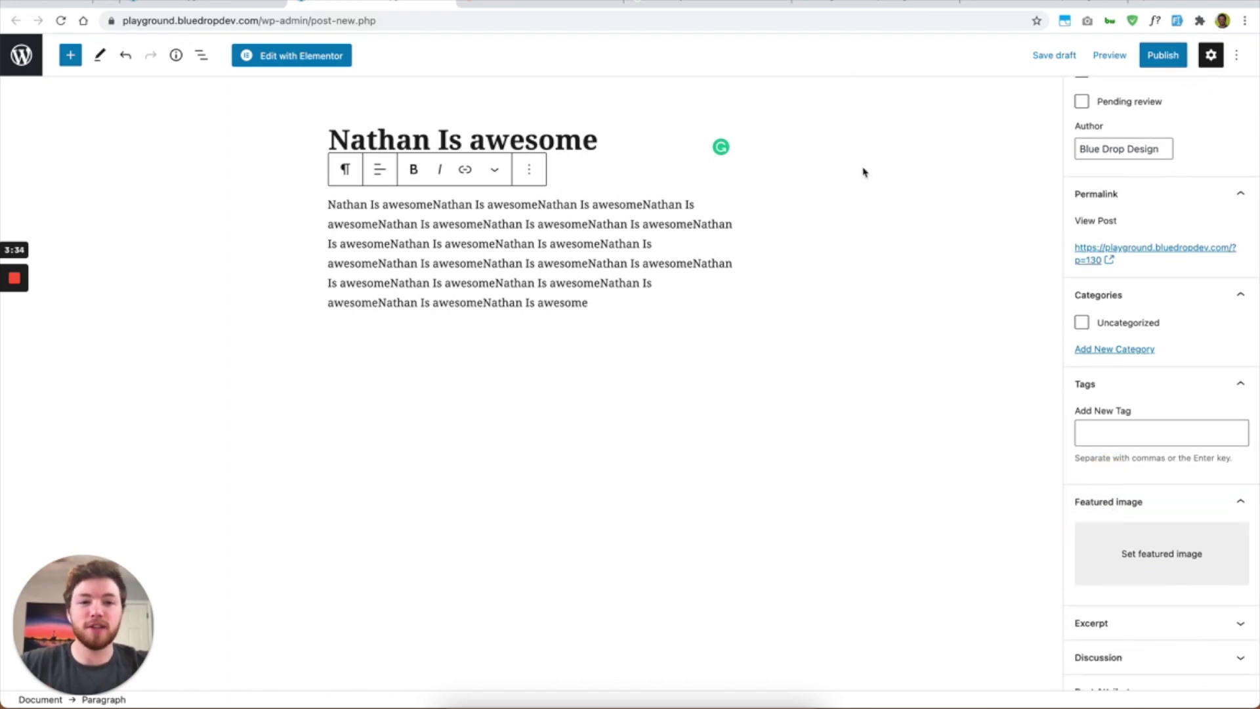
pyautogui.click(1009, 3)
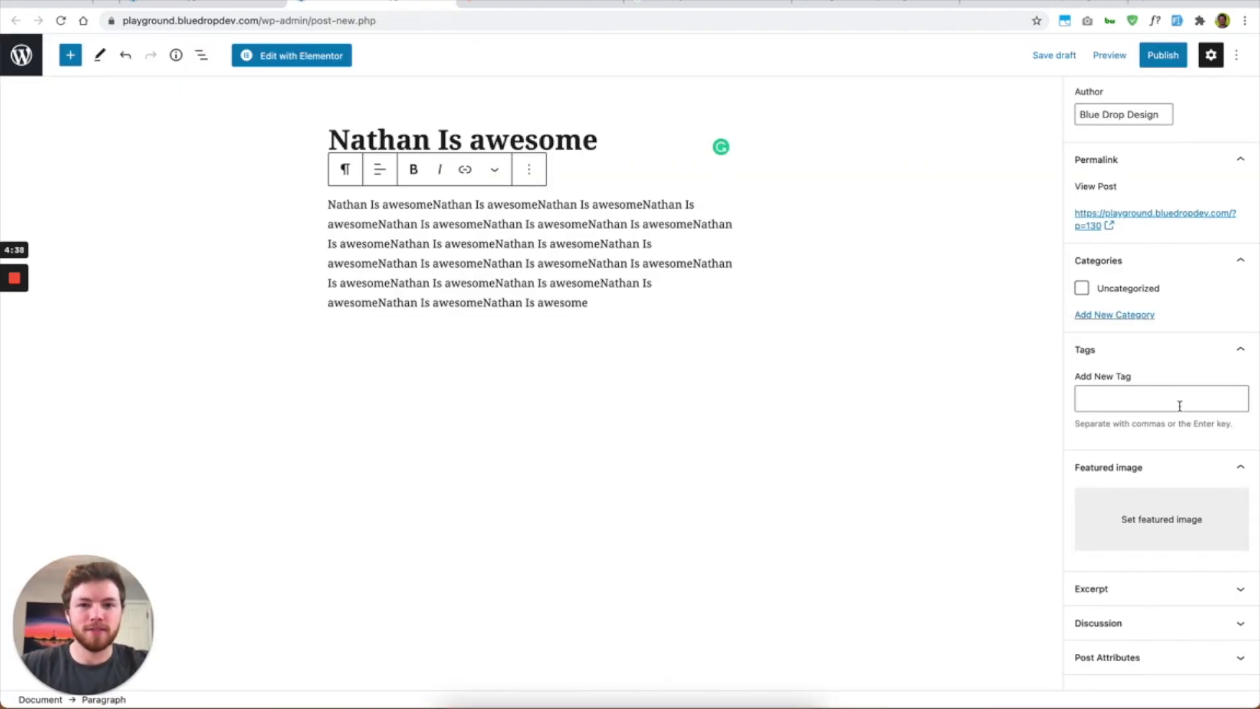
# - Expand the new post's Excerpt settings and highlight the bold introductory text in the published Blue Drop Design article
pyautogui.click(1154, 591)
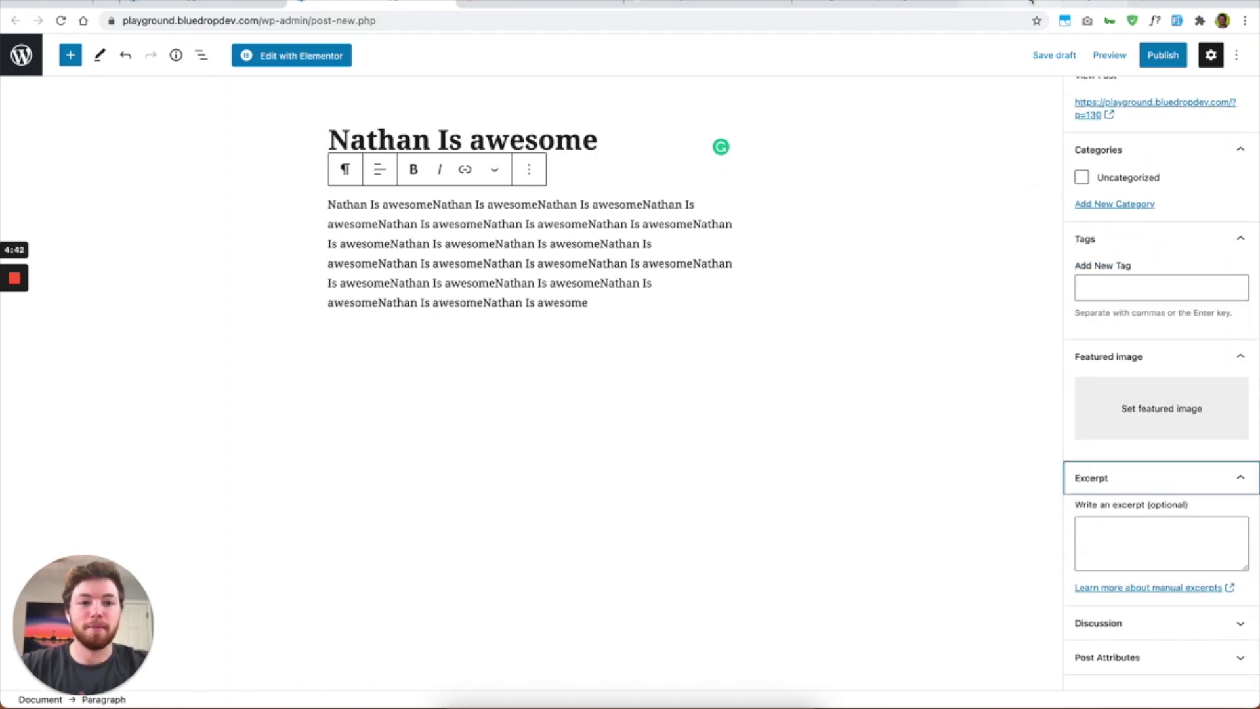
pyautogui.click(1022, 5)
pyautogui.moveTo(442, 354); pyautogui.dragTo(263, 323)
pyautogui.click(282, 323)
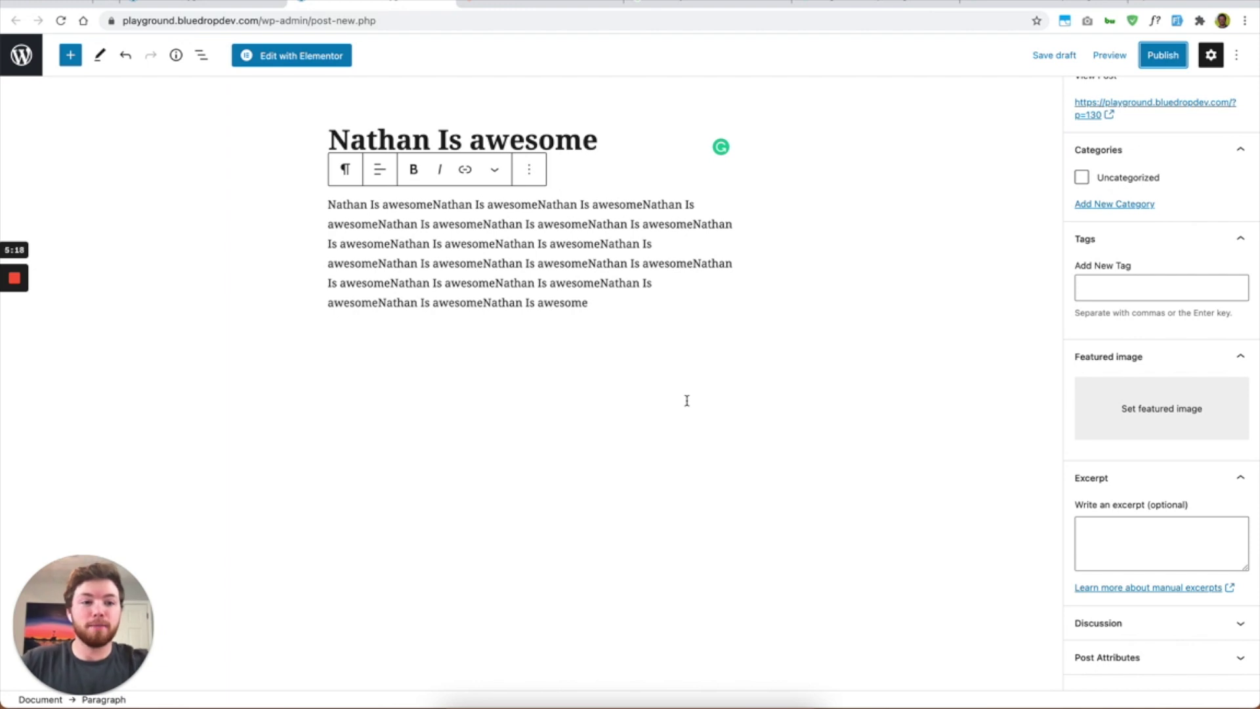
# - Publish the new post, confirm the pre-publish check and select its post address
pyautogui.click(1167, 56)
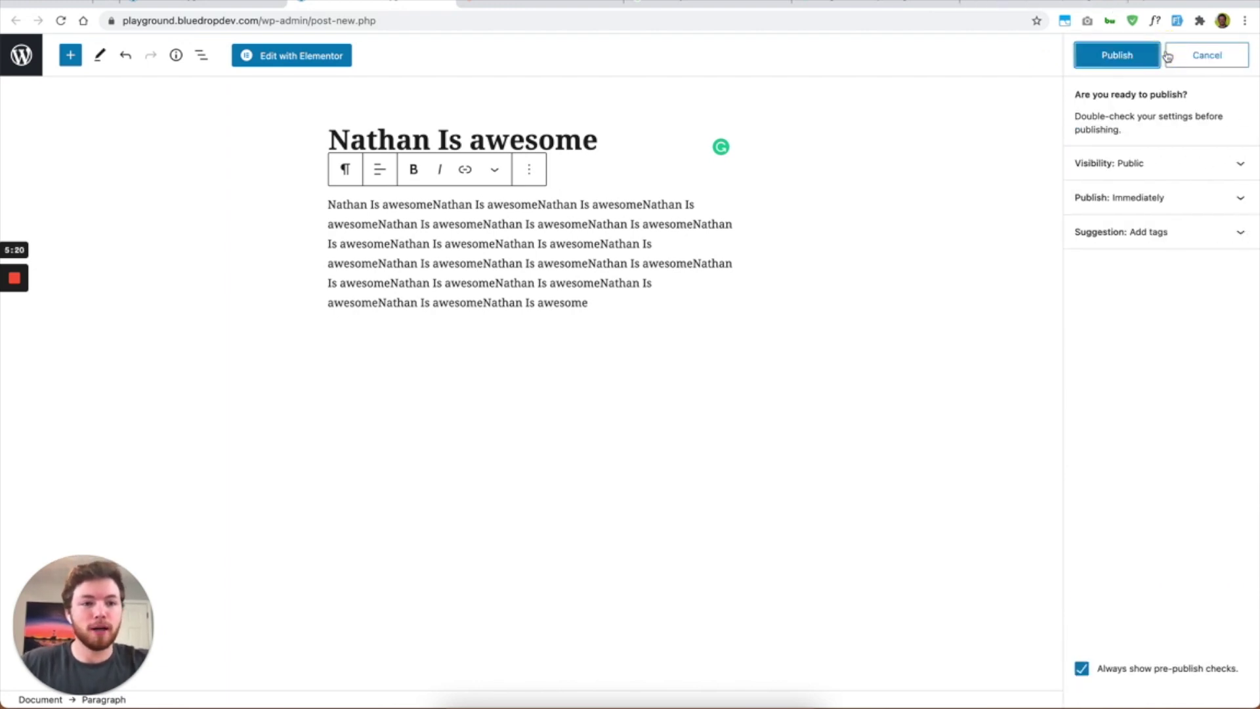
pyautogui.click(1124, 57)
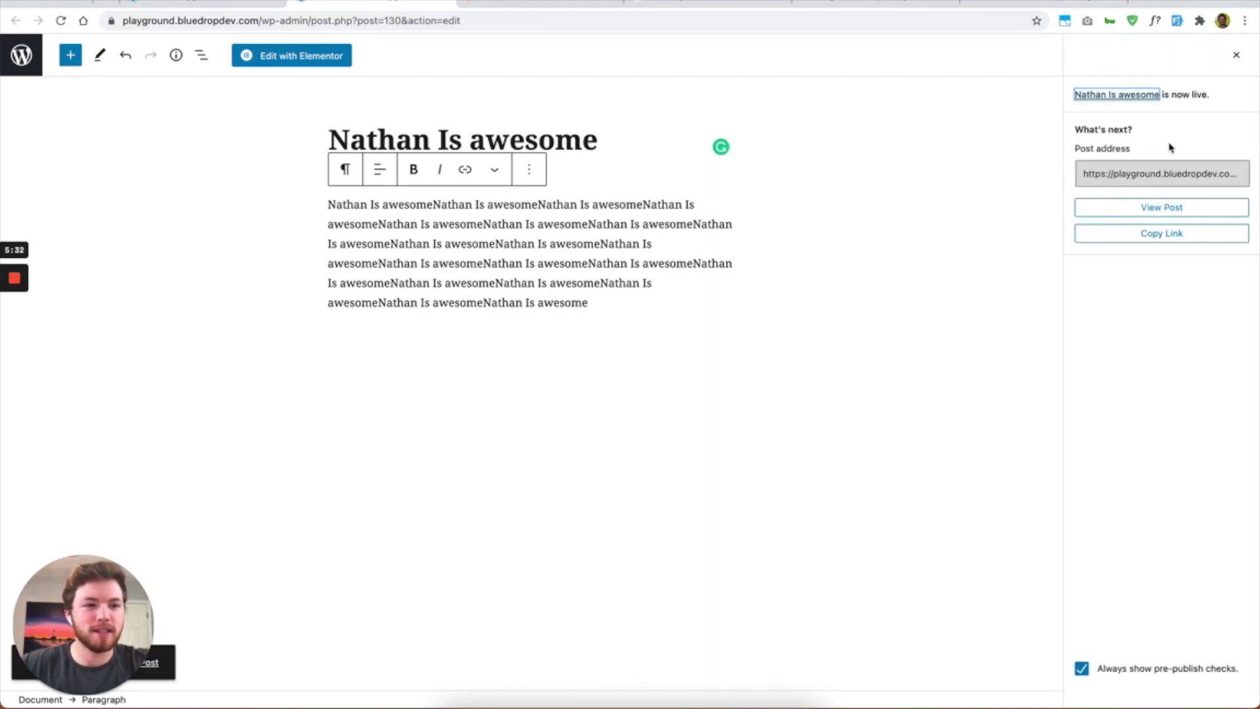
pyautogui.click(1158, 176)
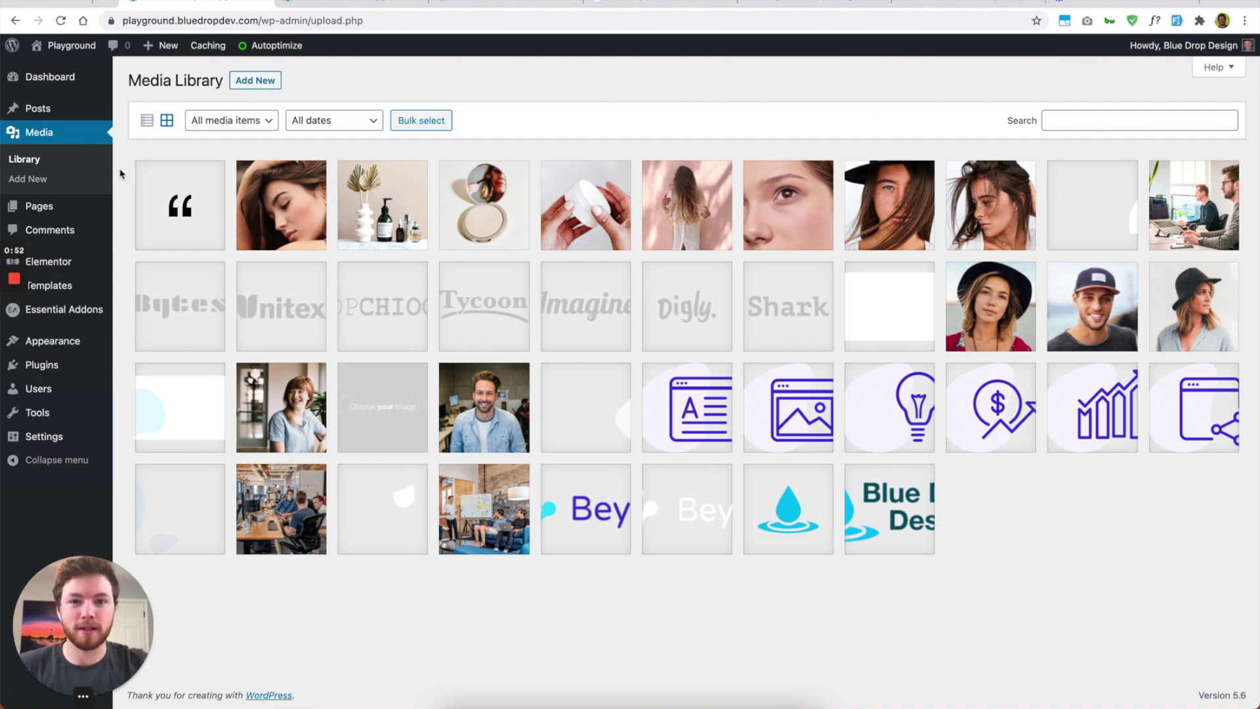
# - Create a new page from the Pages list and title it with the presenter's first name
pyautogui.click(64, 215)
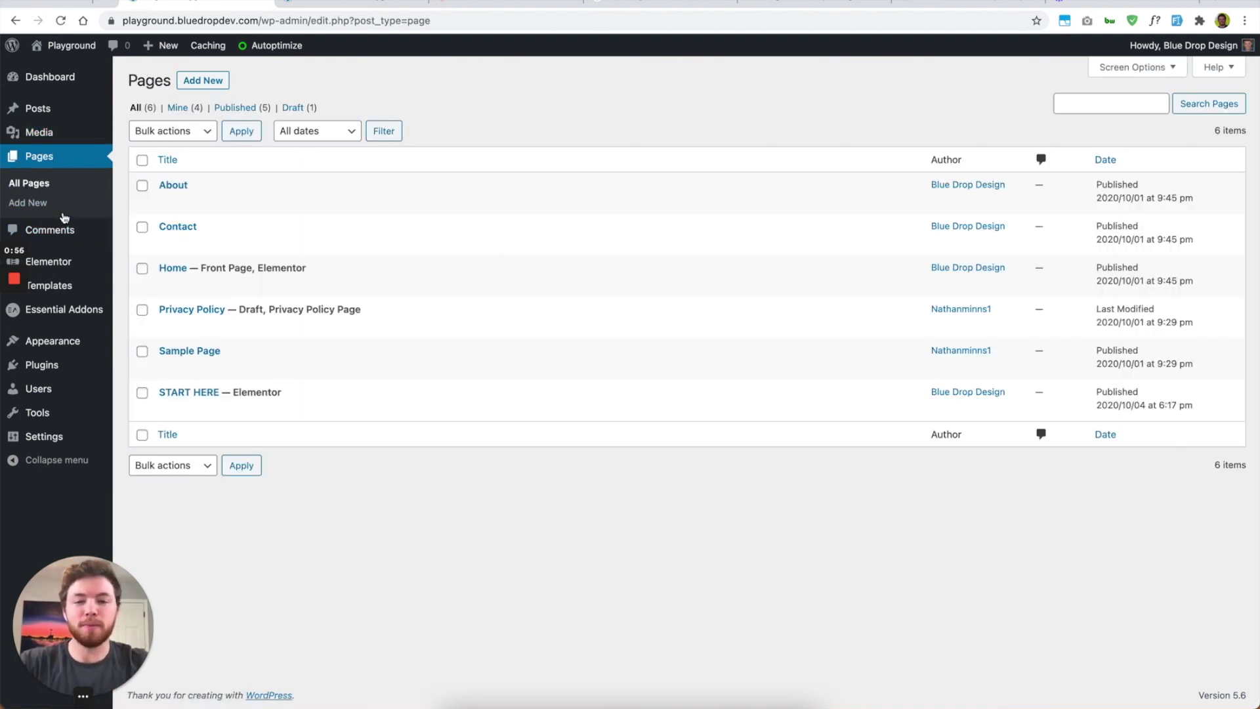
pyautogui.click(205, 82)
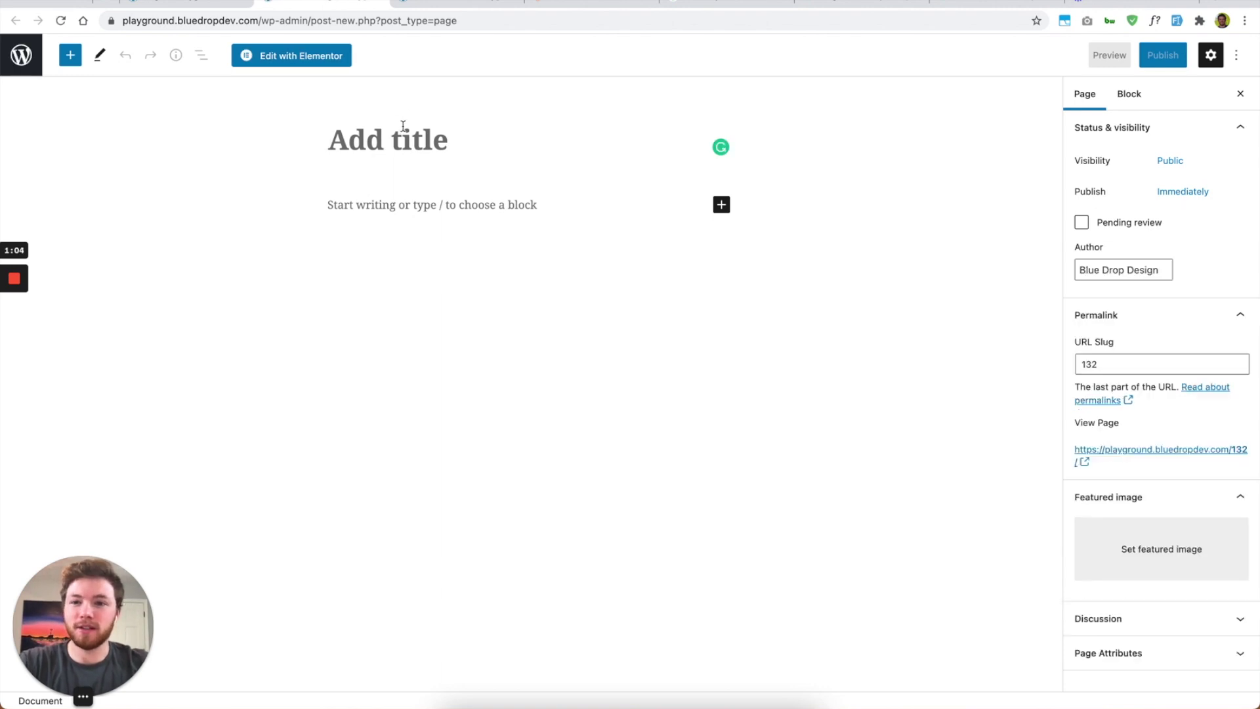
pyautogui.click(402, 140)
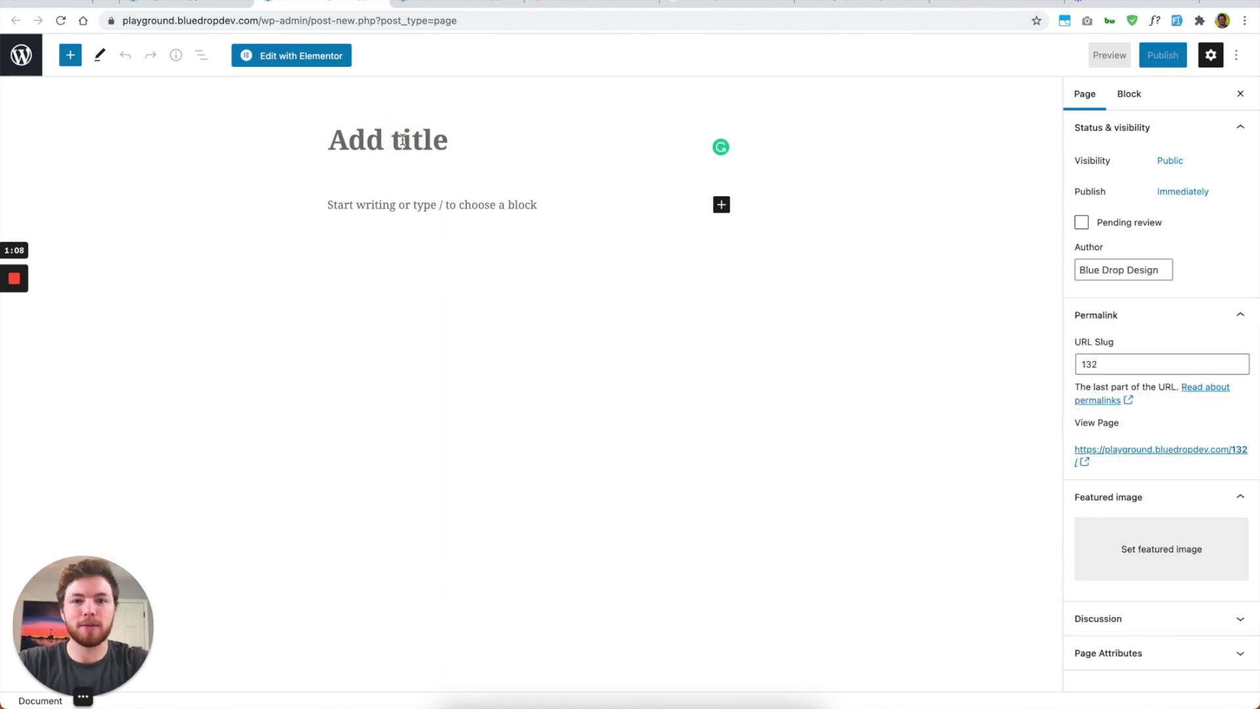
pyautogui.write('Nathan')
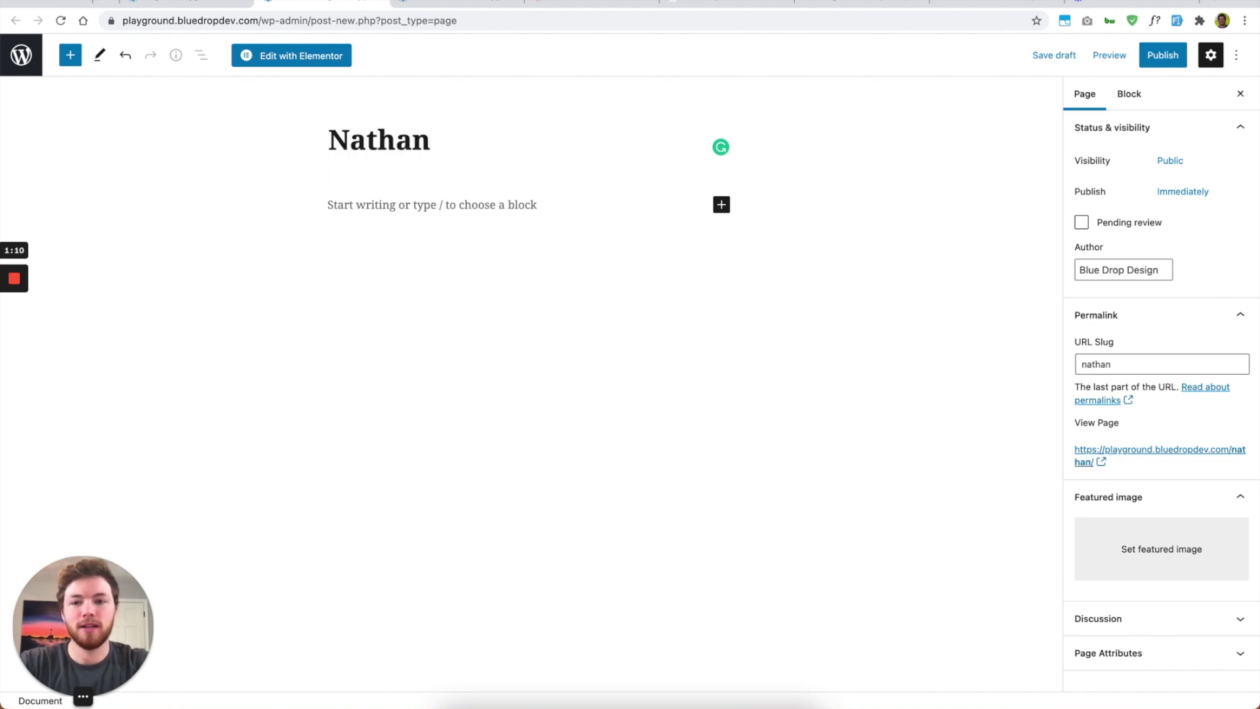
pyautogui.click(391, 201)
pyautogui.click(259, 217)
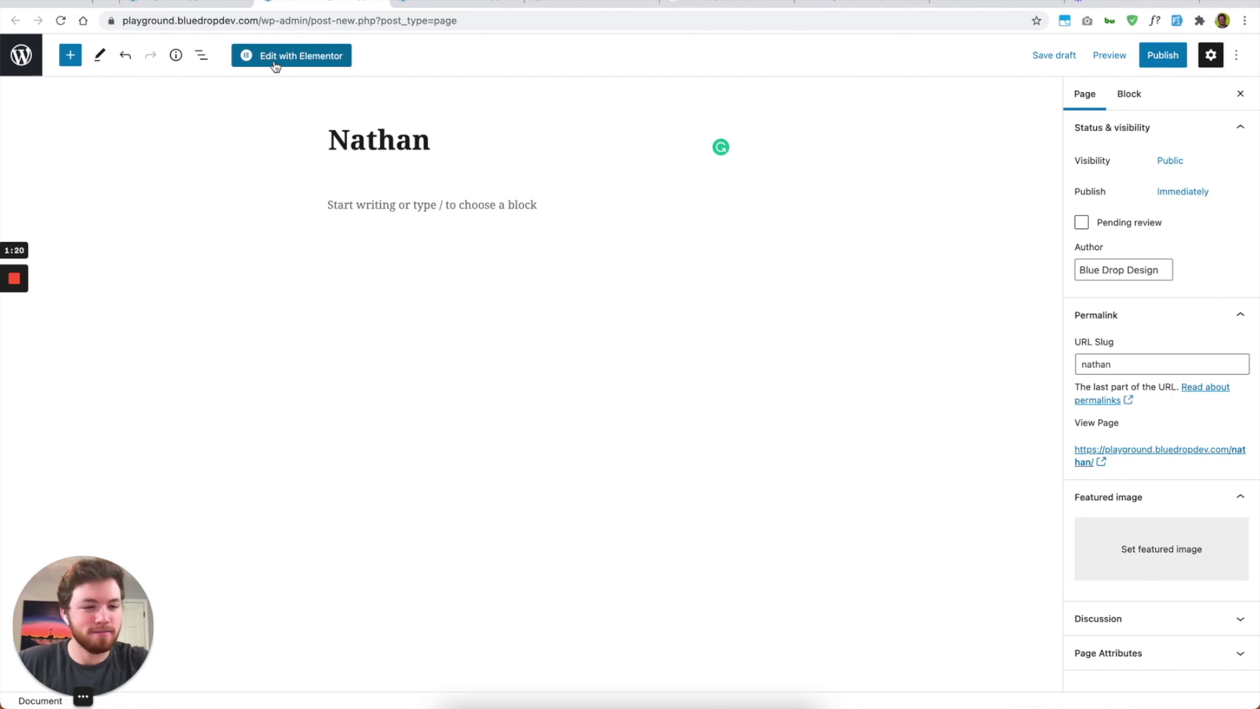
pyautogui.scroll(-2, 1134, 421)
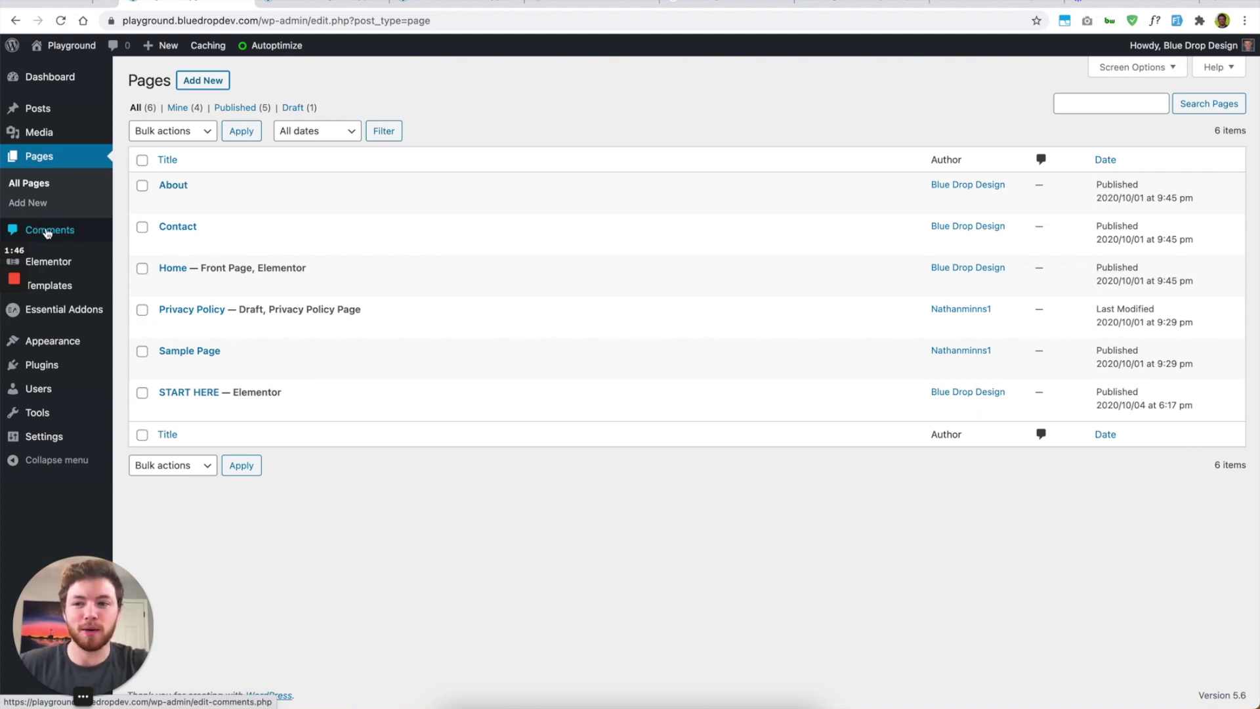
# - Open the Menus editor under Appearance and review the structure of Menu 1 alongside the adjacent browser tab
pyautogui.moveTo(79, 260)
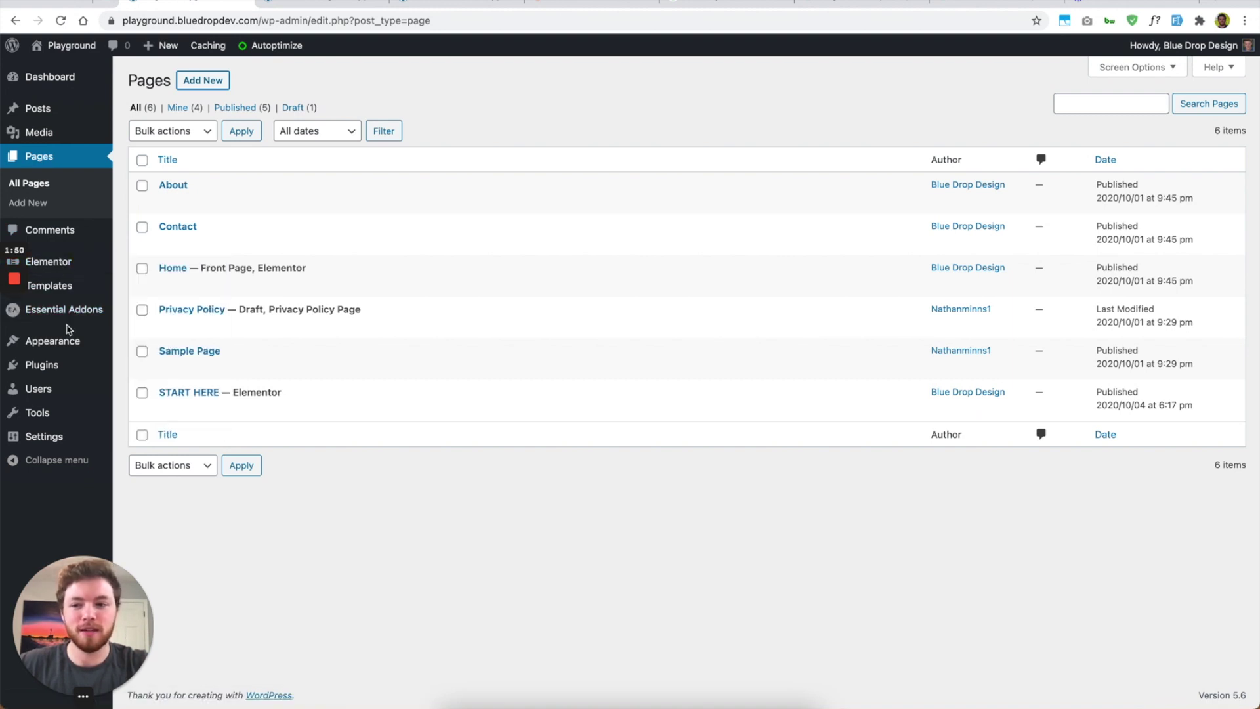
pyautogui.moveTo(54, 346)
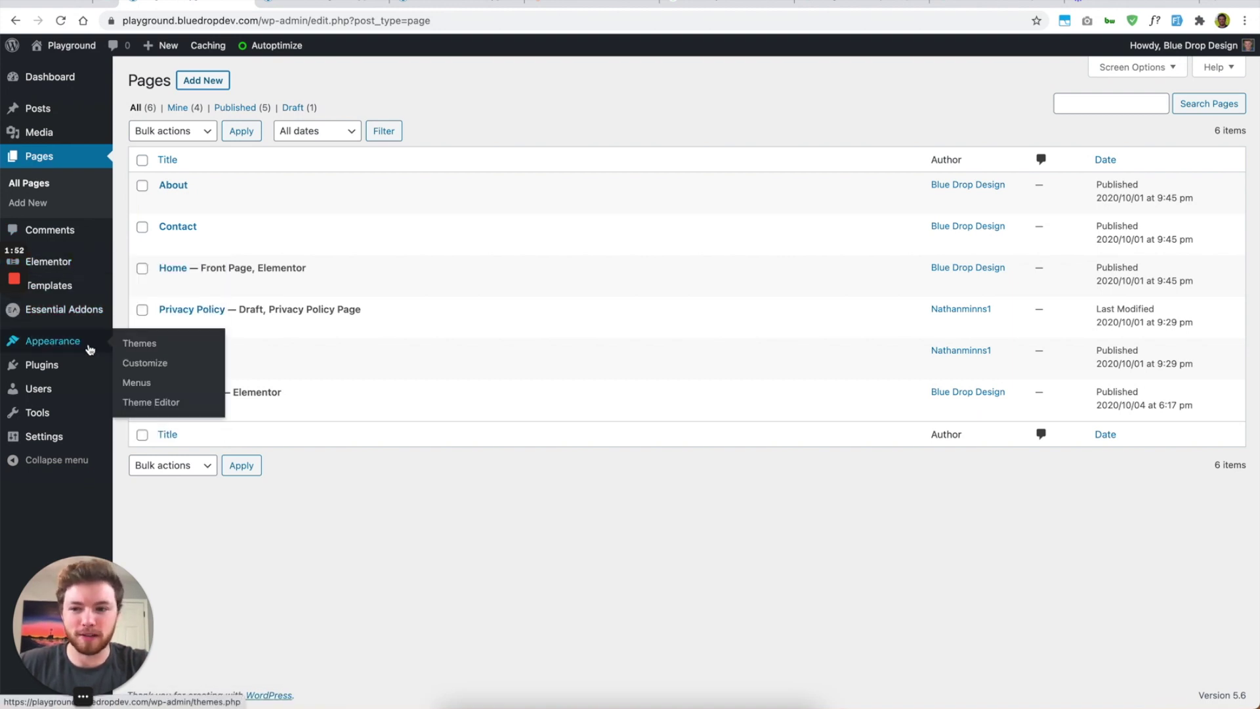
pyautogui.click(78, 348)
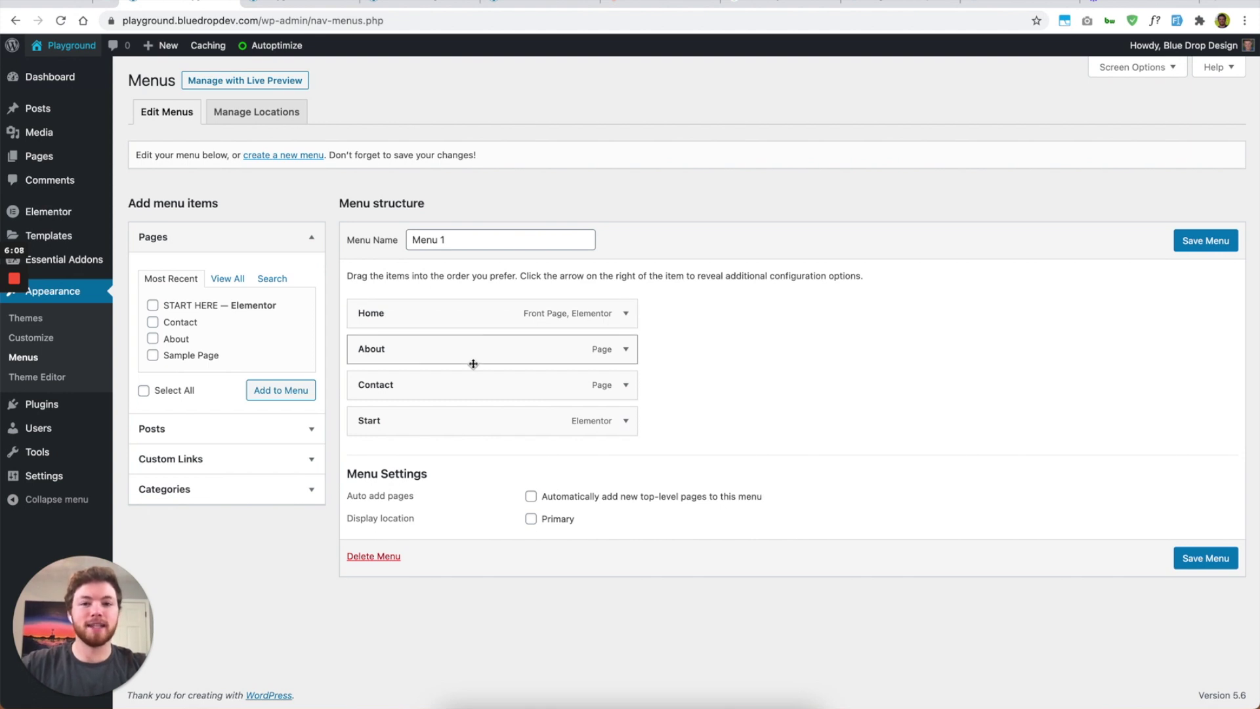
pyautogui.click(303, 4)
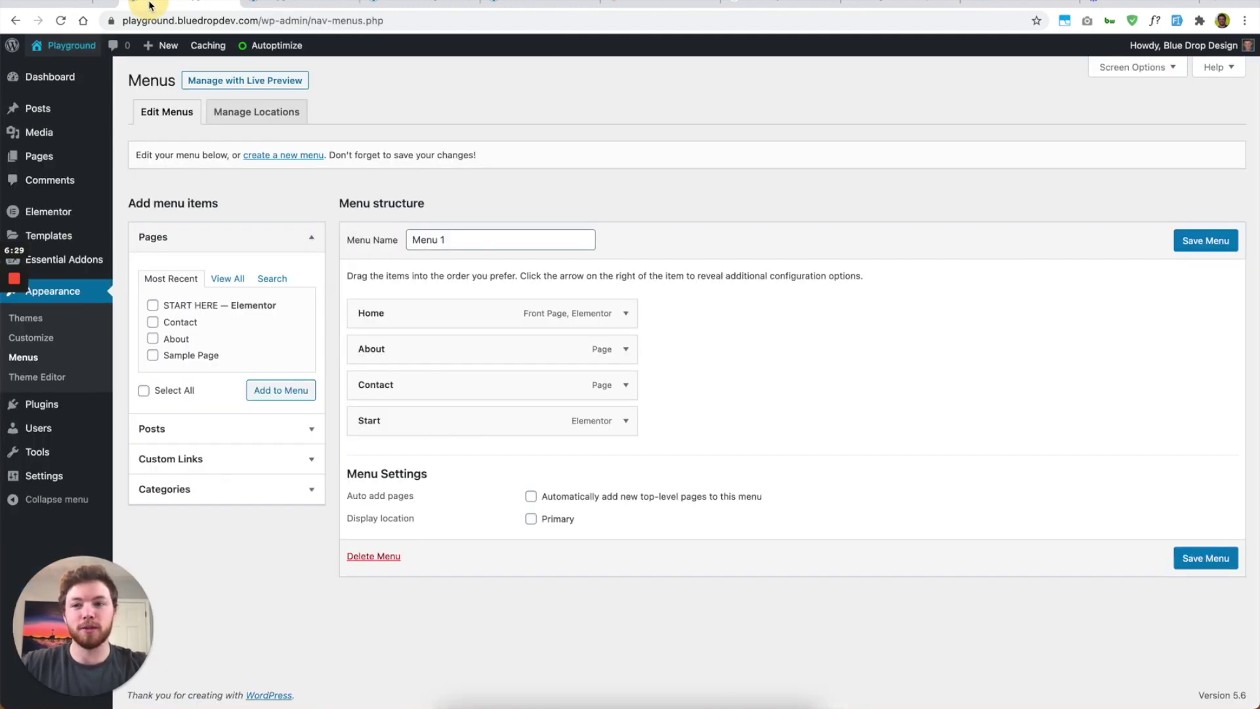
pyautogui.click(195, 3)
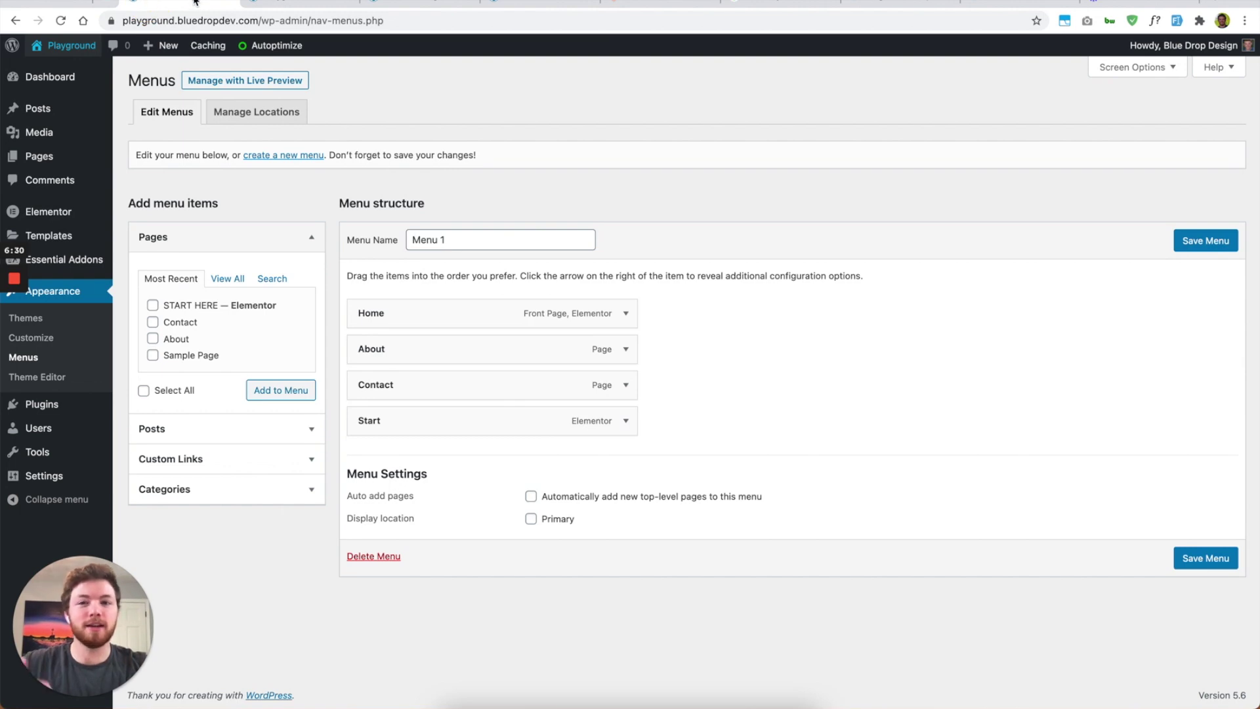
pyautogui.click(302, 3)
pyautogui.click(176, 2)
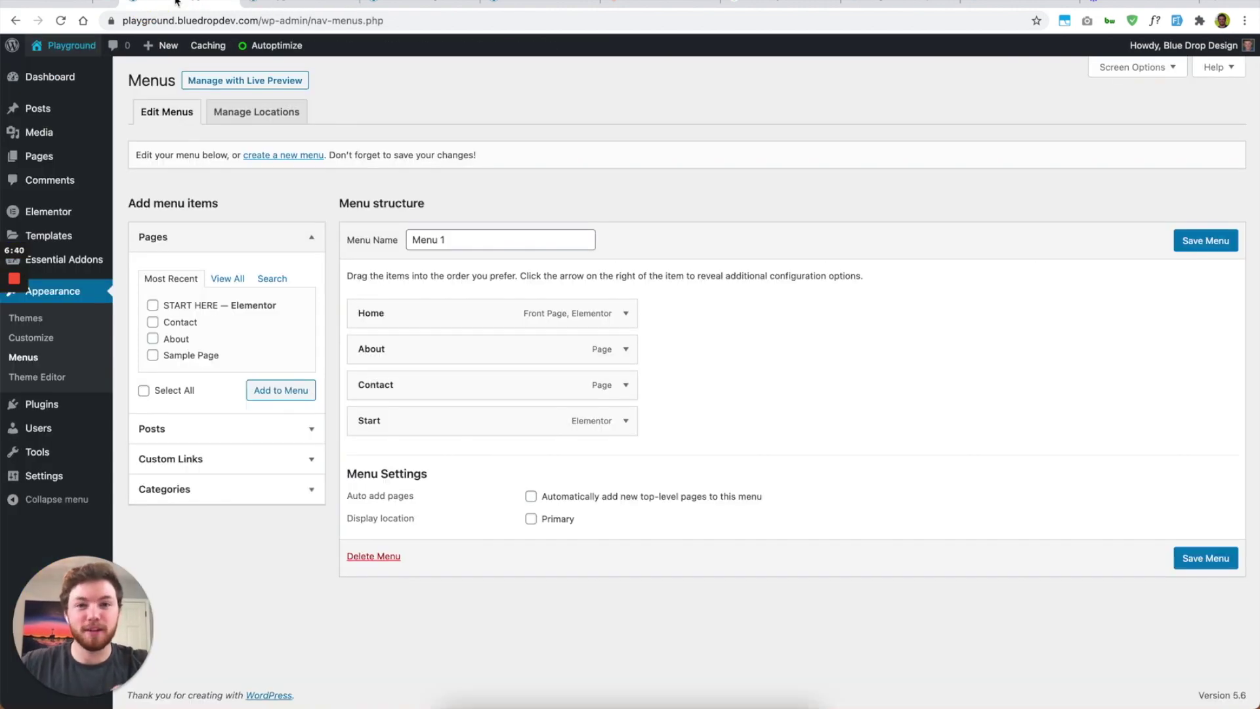
# - Open the installed plugins list and look through the plugins from Akismet Anti-Spam to WP Fastest Cache
pyautogui.click(46, 380)
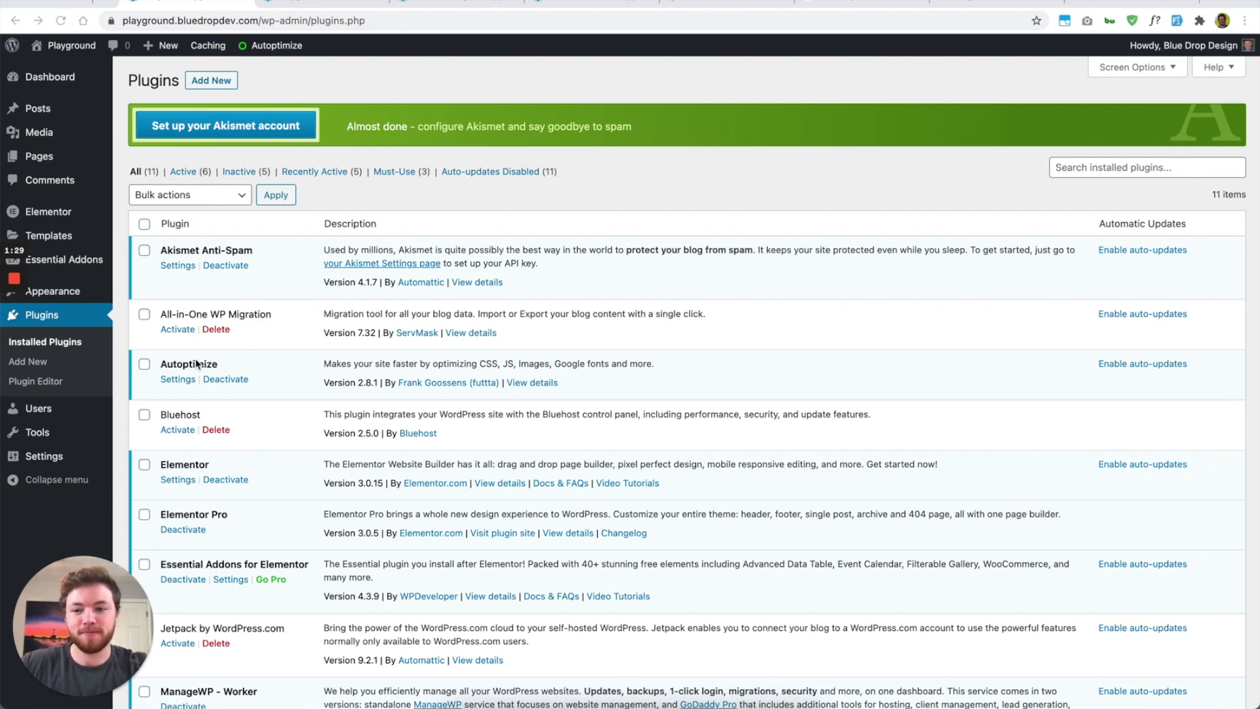
pyautogui.scroll(-5, 197, 364)
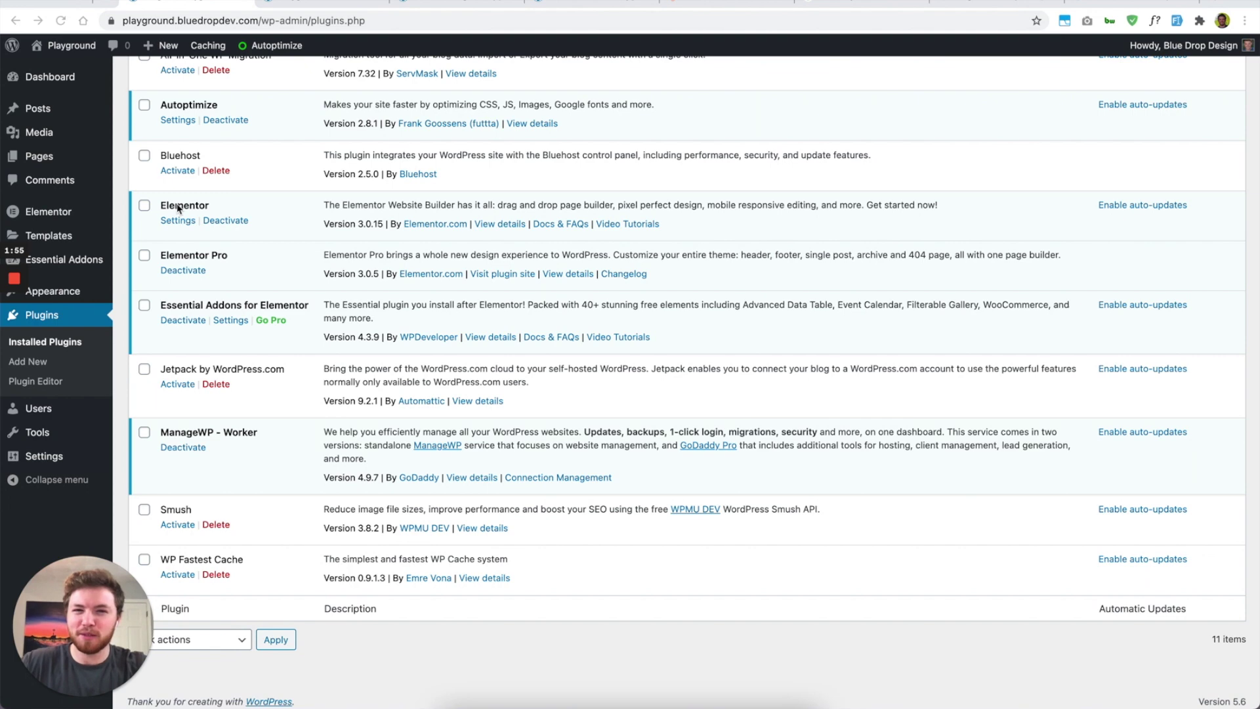
pyautogui.scroll(5, 179, 209)
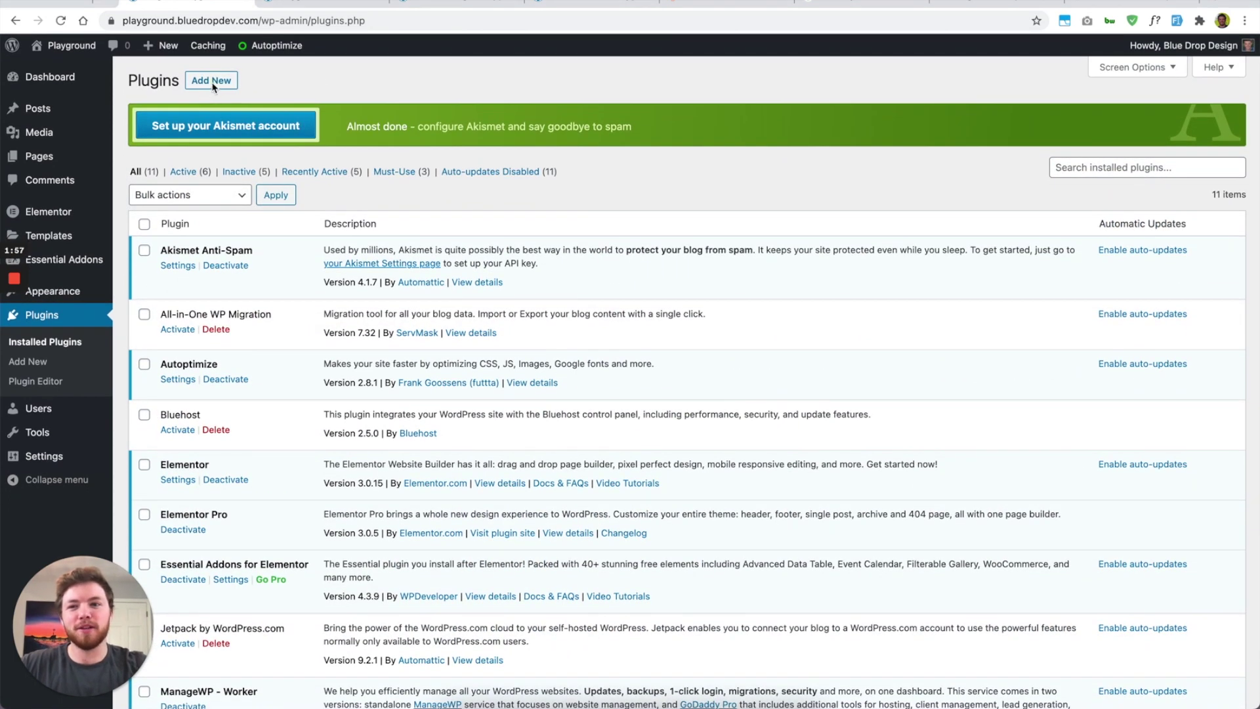
# - Browse the plugins available to add, check Jetpack's active installations, last update and version compatibility, and activate it
pyautogui.click(213, 83)
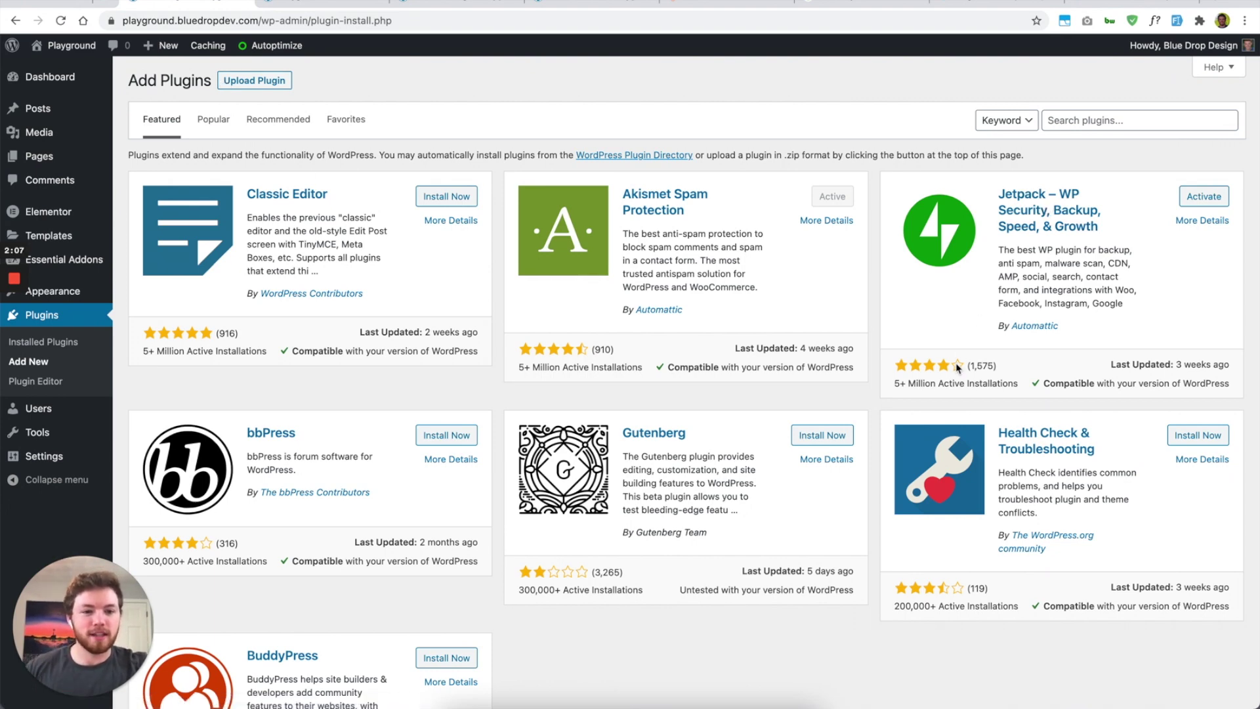
pyautogui.moveTo(895, 383); pyautogui.dragTo(1024, 384)
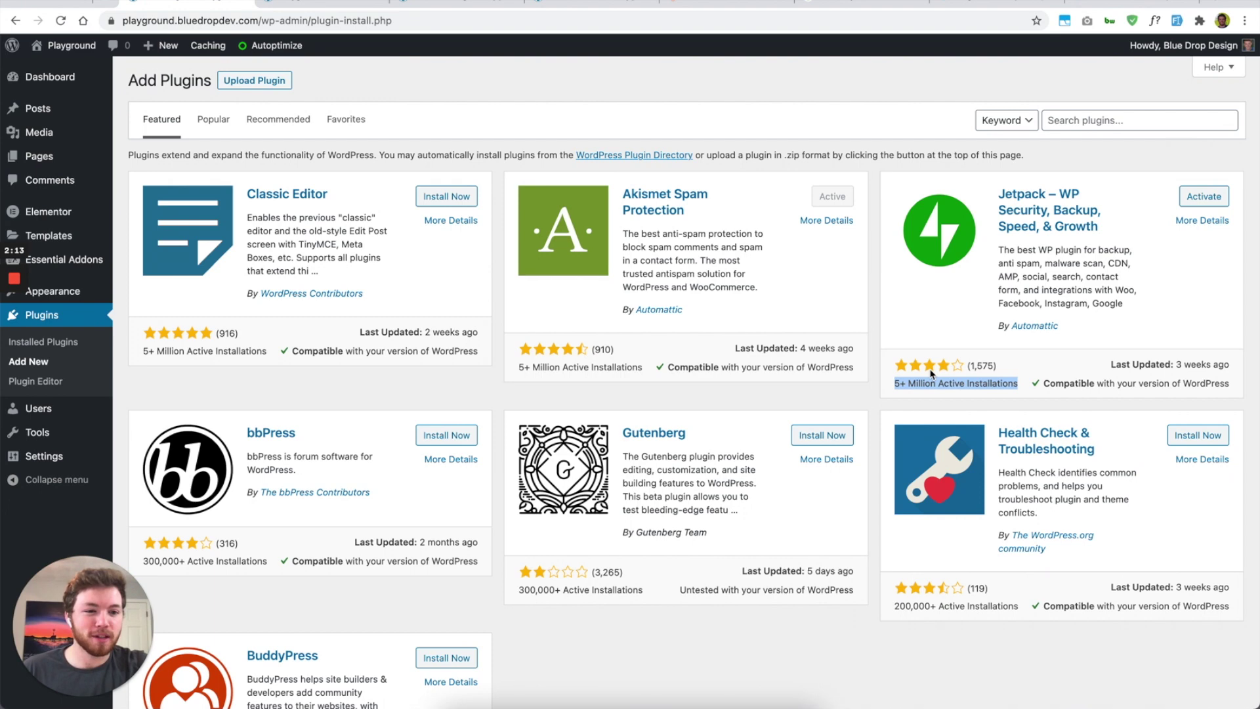
pyautogui.click(1114, 366)
pyautogui.moveTo(1133, 366); pyautogui.dragTo(1223, 369)
pyautogui.click(1066, 359)
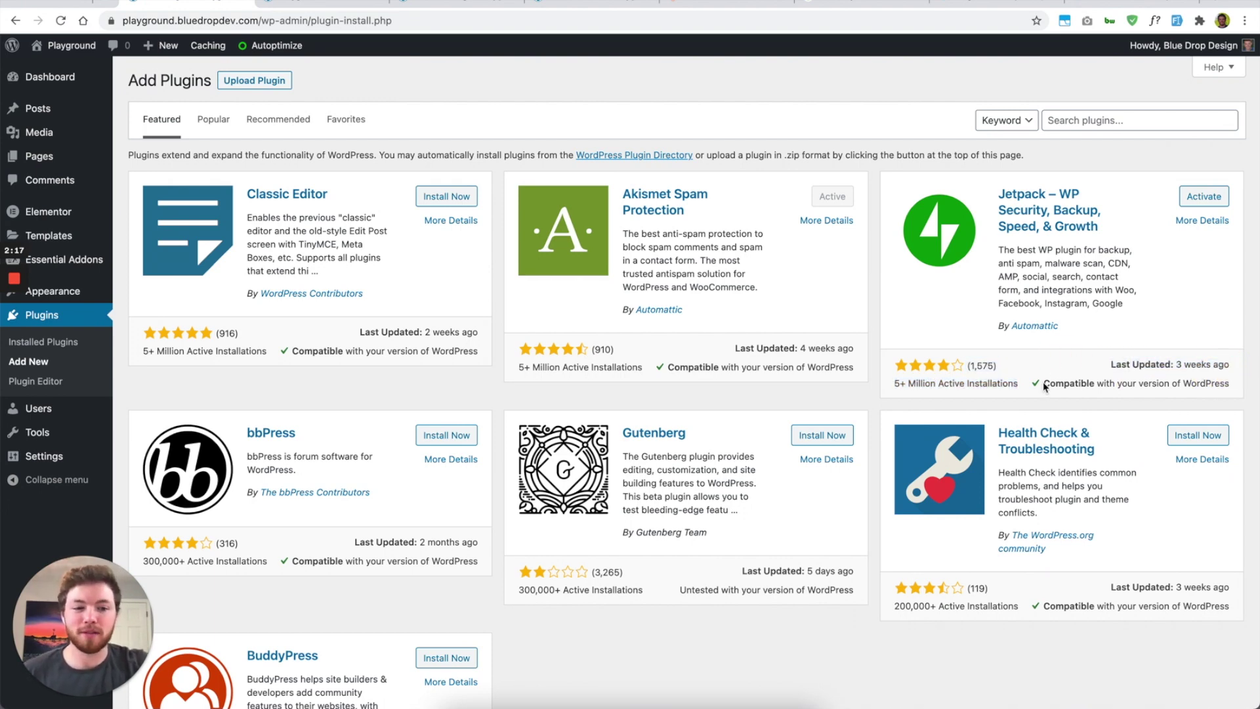
pyautogui.click(1044, 384)
pyautogui.moveTo(1044, 384); pyautogui.dragTo(1225, 378)
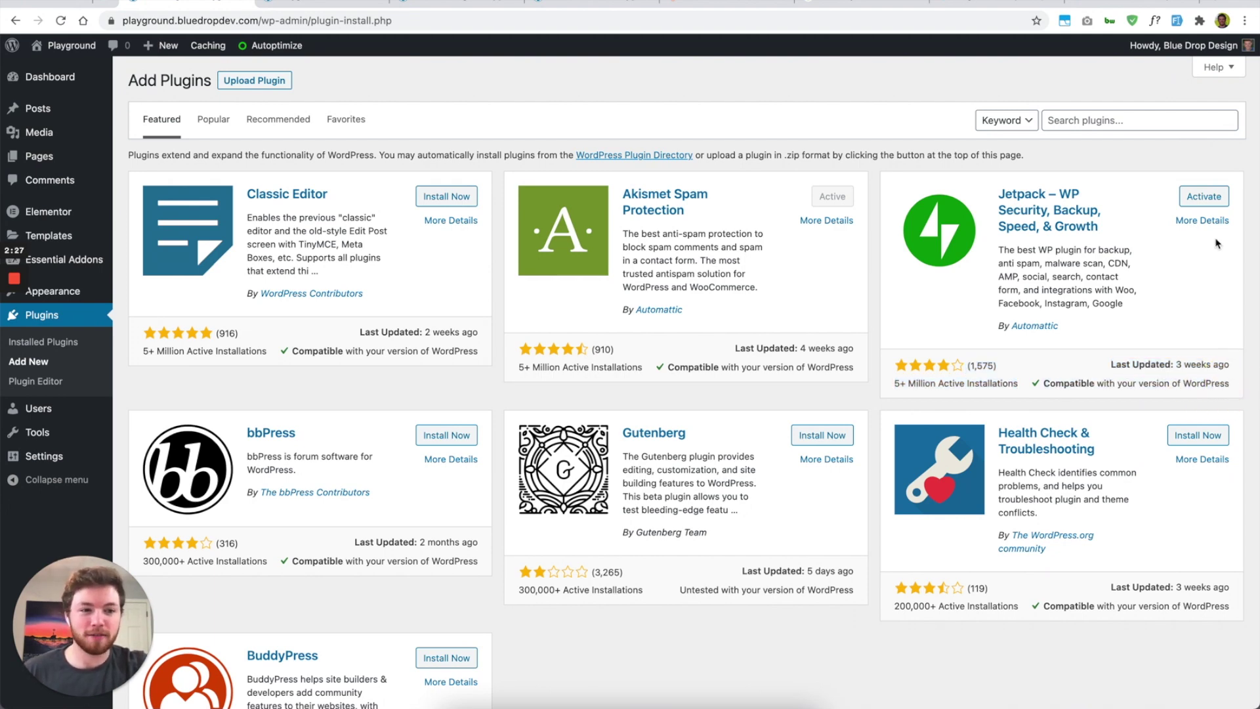
pyautogui.click(1206, 200)
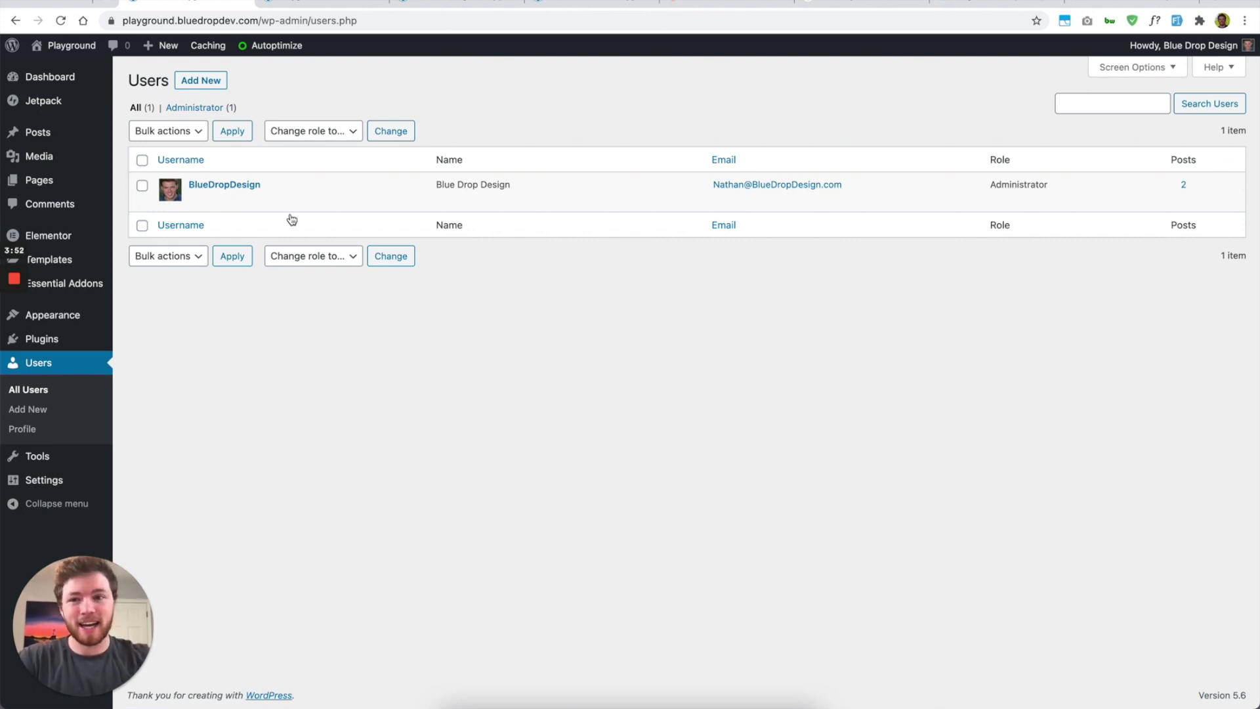
# - Try to add a new site user with the Administrator role
pyautogui.click(206, 83)
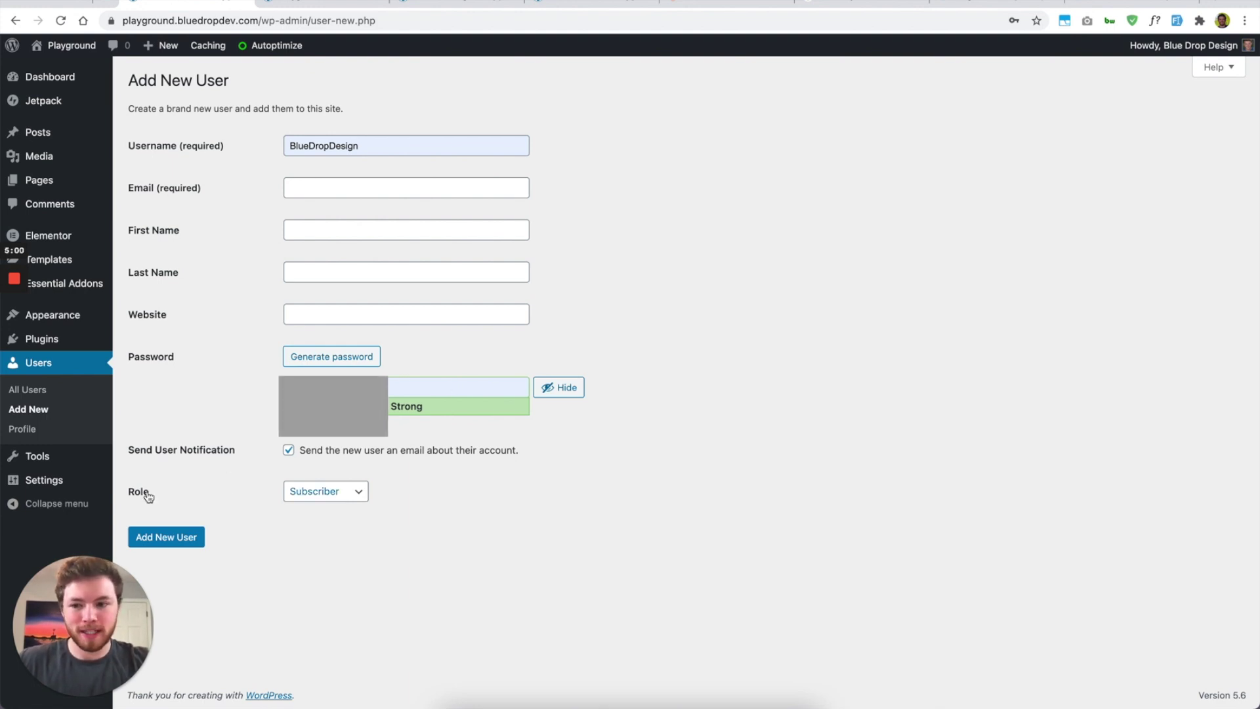
pyautogui.click(340, 497)
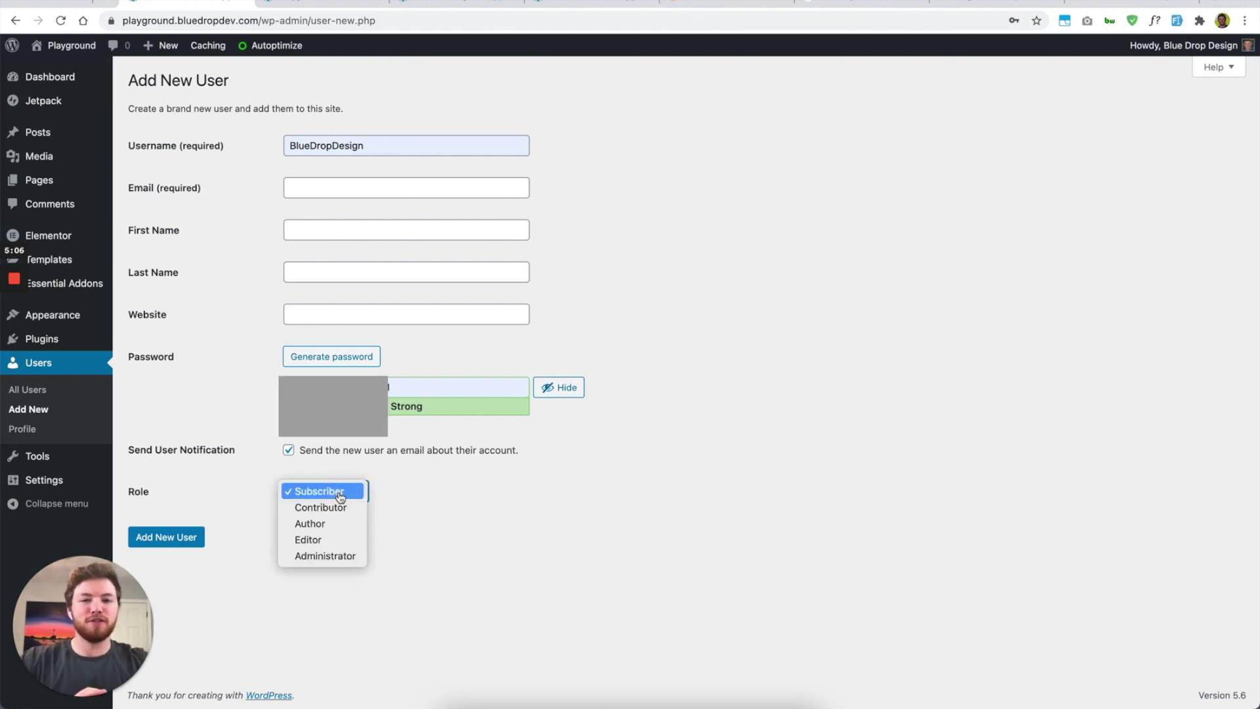
pyautogui.click(336, 556)
pyautogui.click(173, 540)
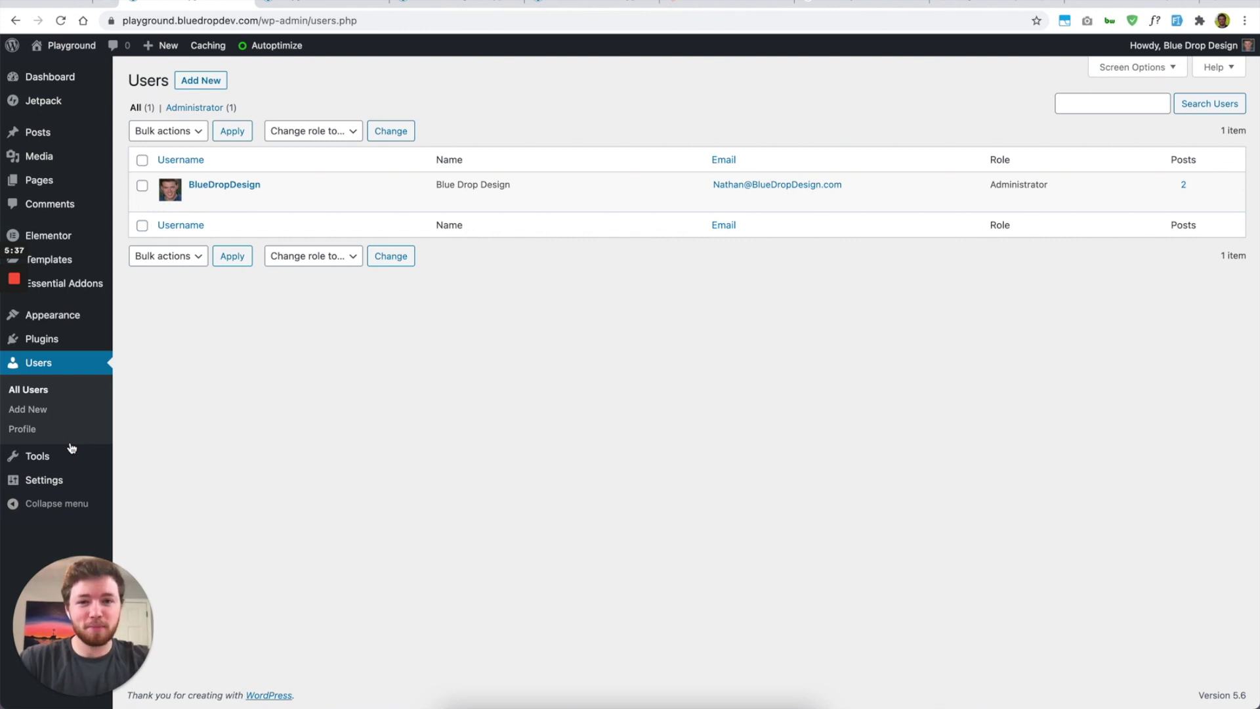
# - Open the General and Reading settings pages and highlight the Search engine visibility label
pyautogui.moveTo(101, 488)
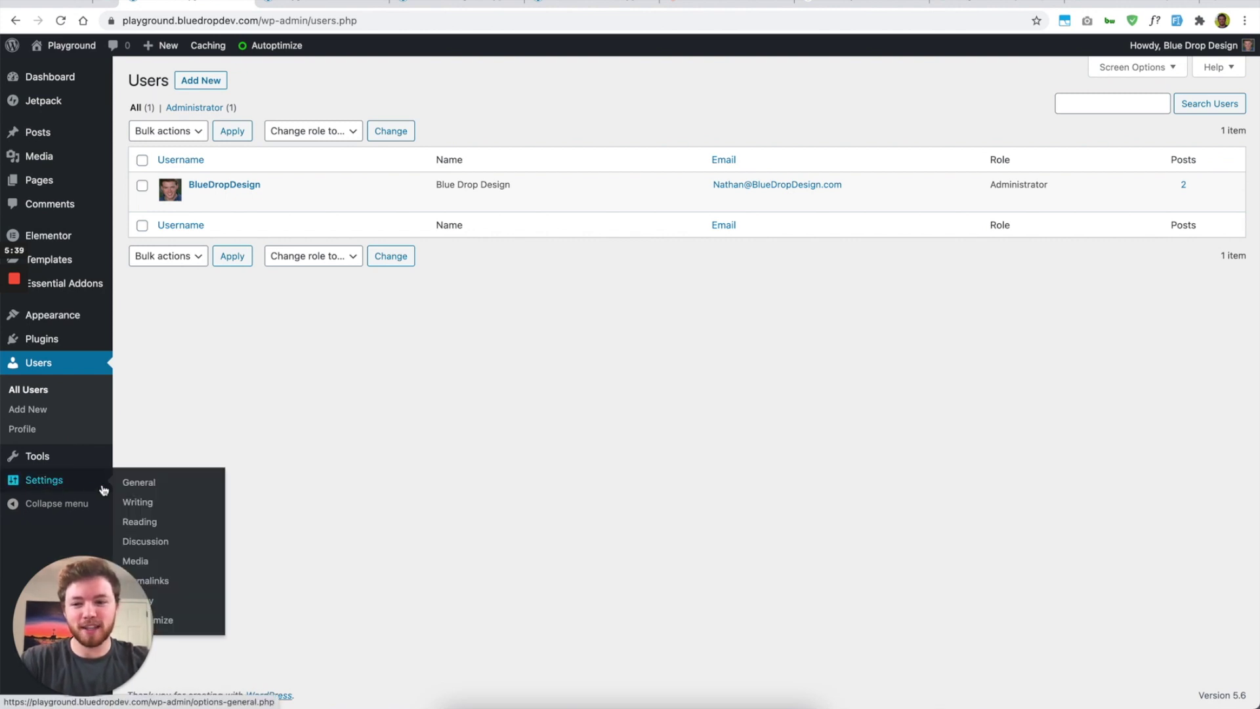
pyautogui.click(133, 490)
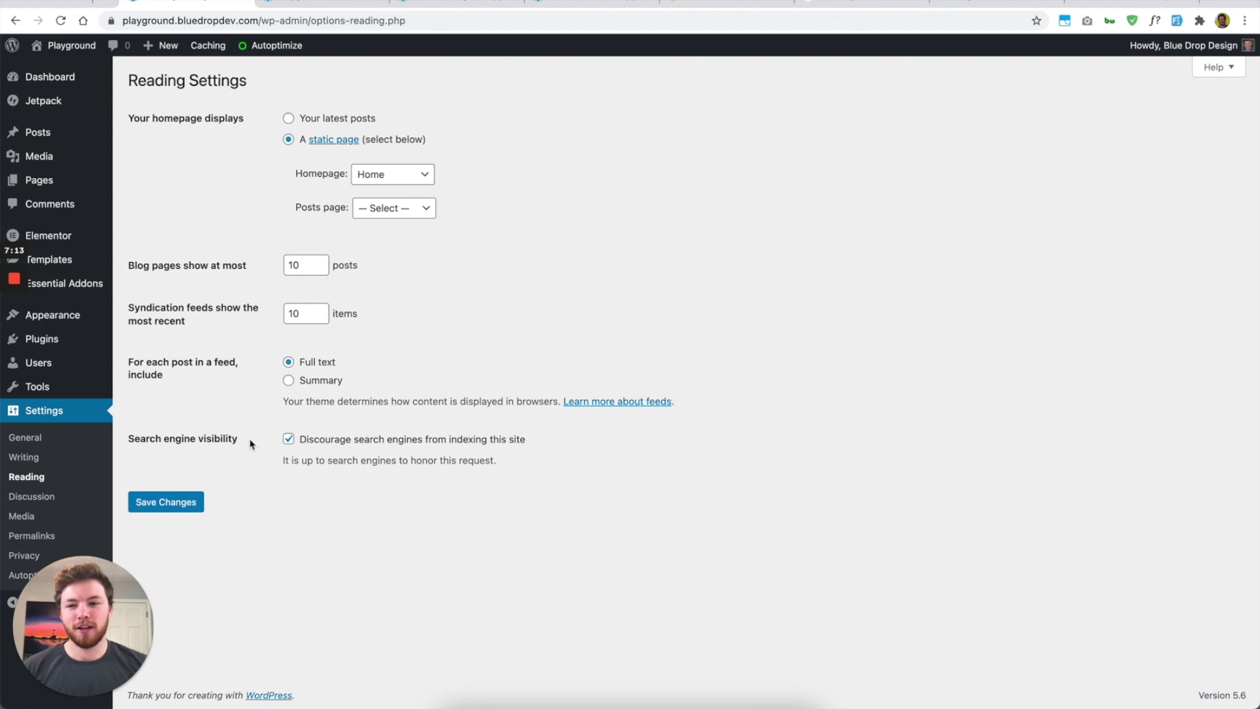
pyautogui.moveTo(249, 440); pyautogui.dragTo(132, 439)
pyautogui.click(168, 402)
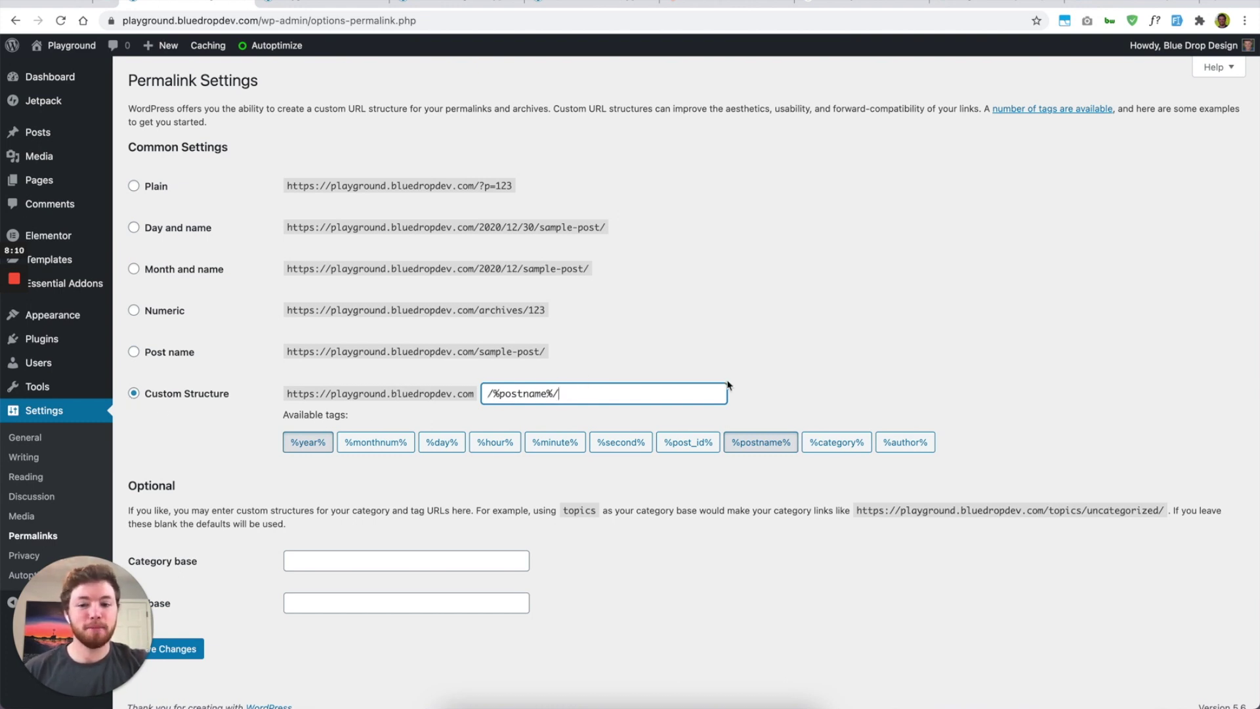
# - Append the %year%, %hour% and %minute% tags to the custom permalink structure after %postname%
pyautogui.click(314, 447)
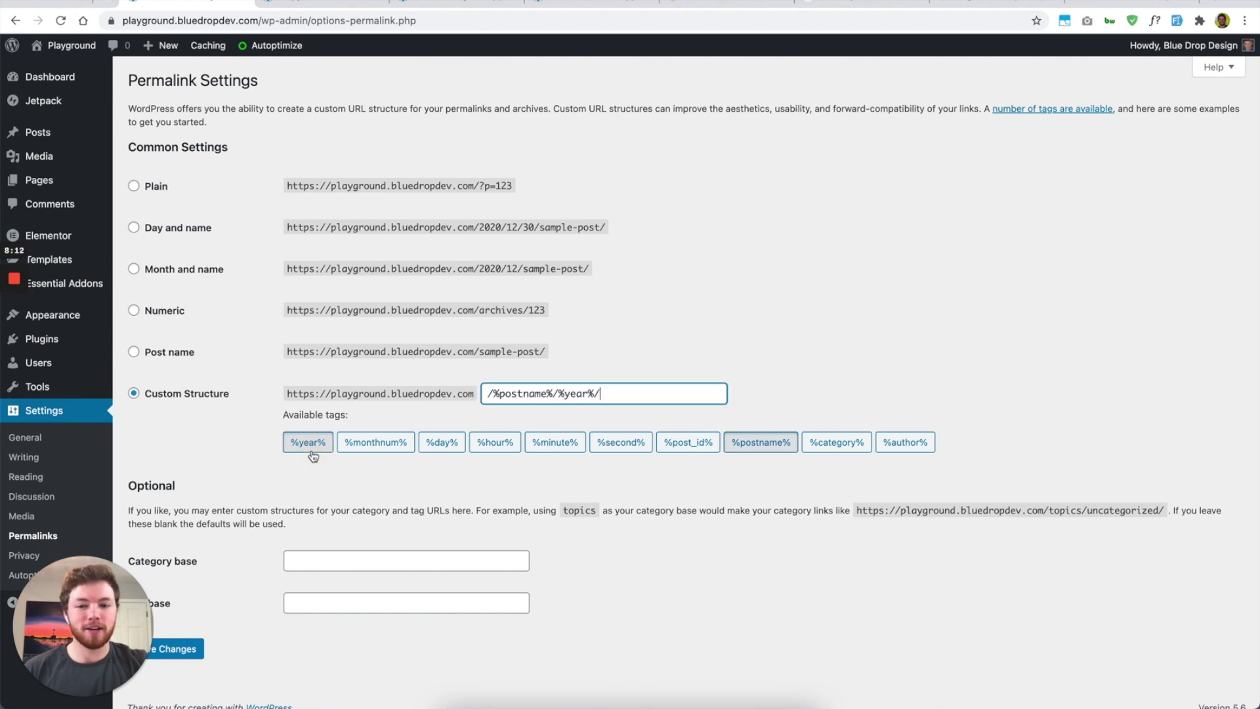
pyautogui.click(494, 446)
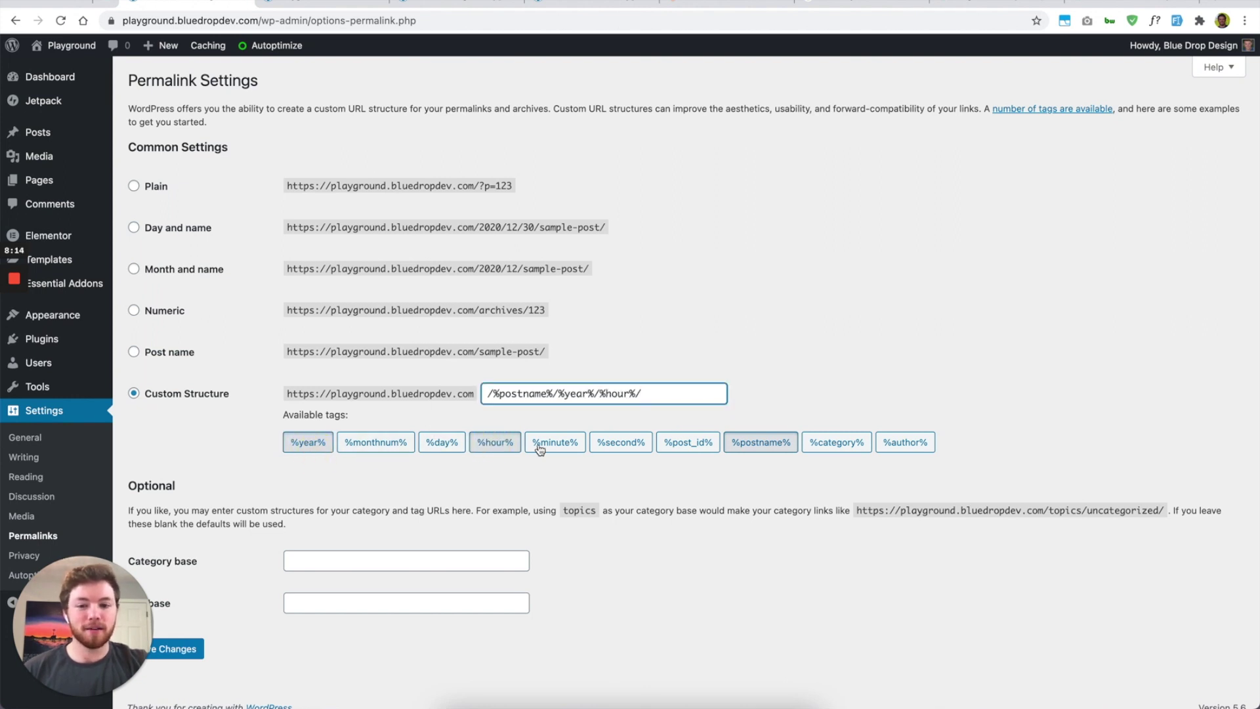
pyautogui.click(559, 446)
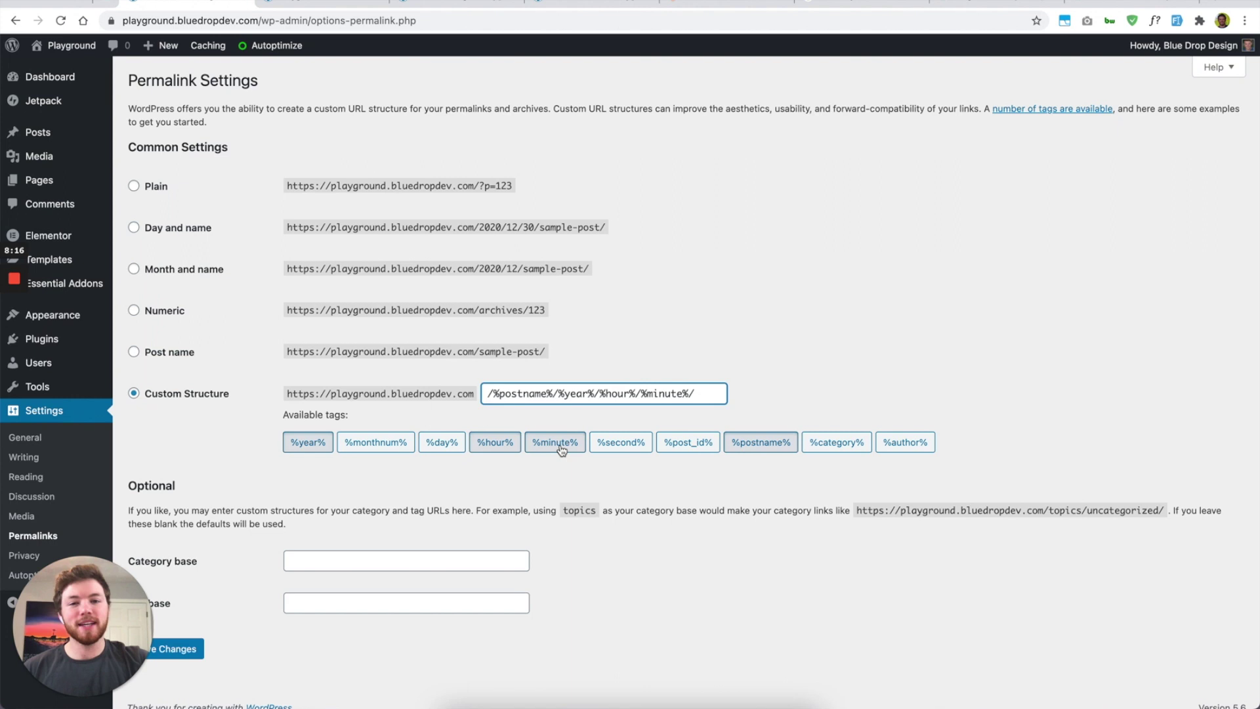